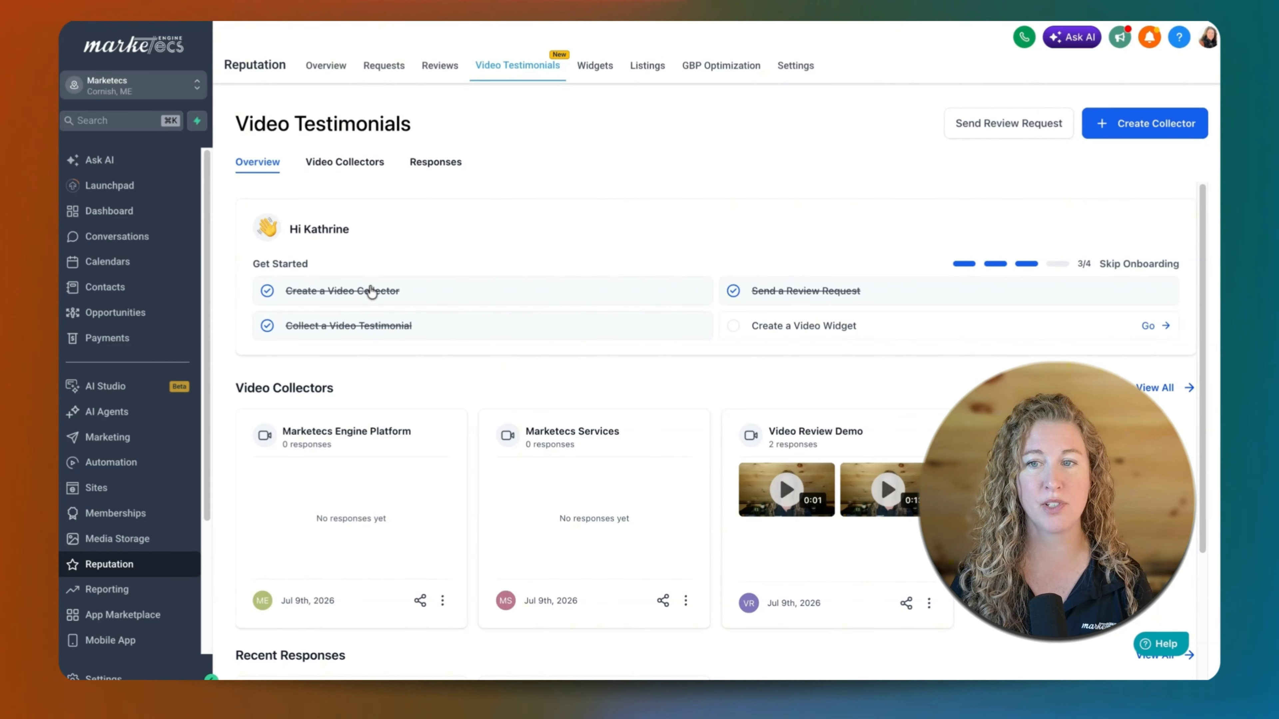
Look over the video collectors list and open the Video Review Demo collector's details for editing.
{"action": "left_click", "coordinate": [342, 166]}
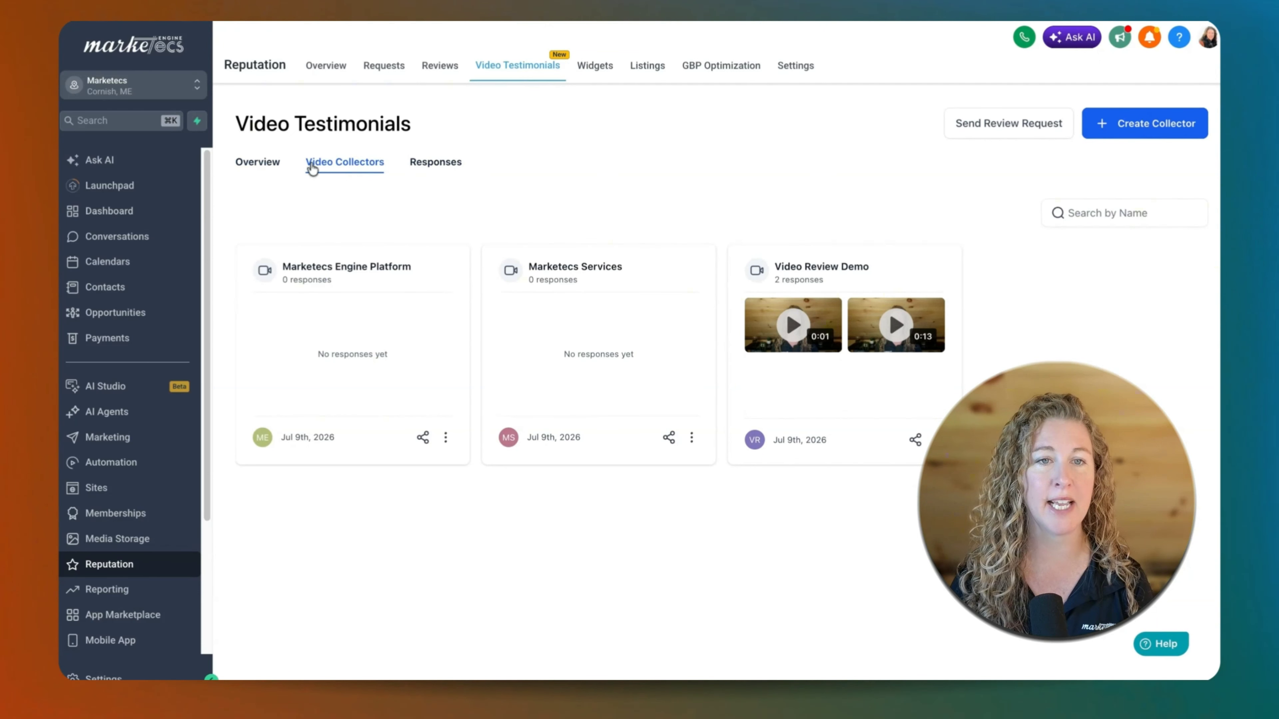
{"action": "left_click", "coordinate": [241, 169]}
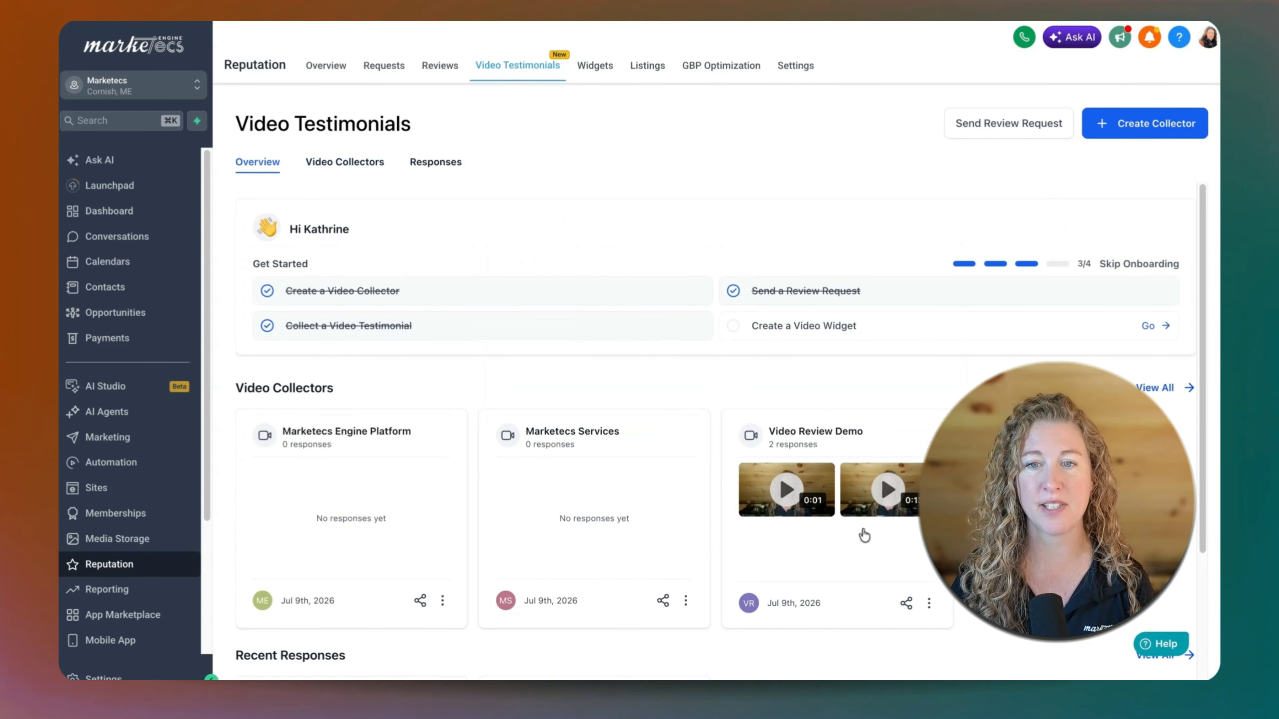
{"action": "left_click", "coordinate": [929, 603]}
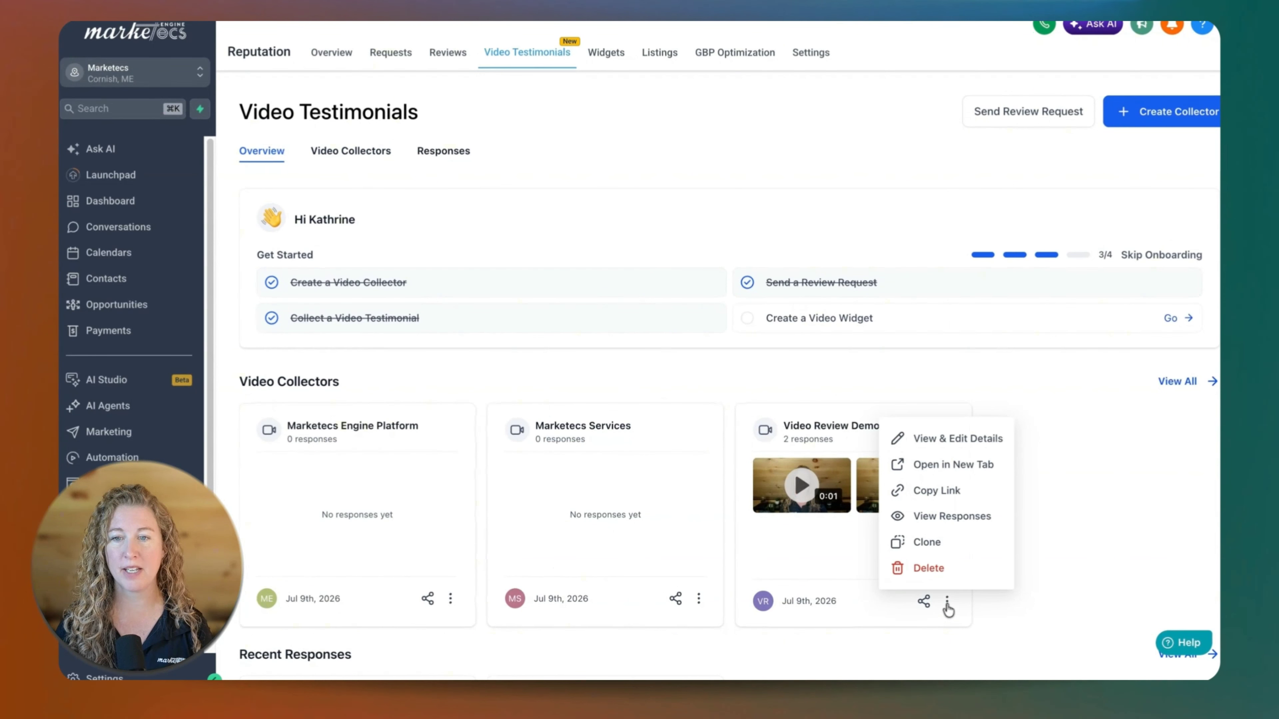
{"action": "left_click", "coordinate": [927, 439]}
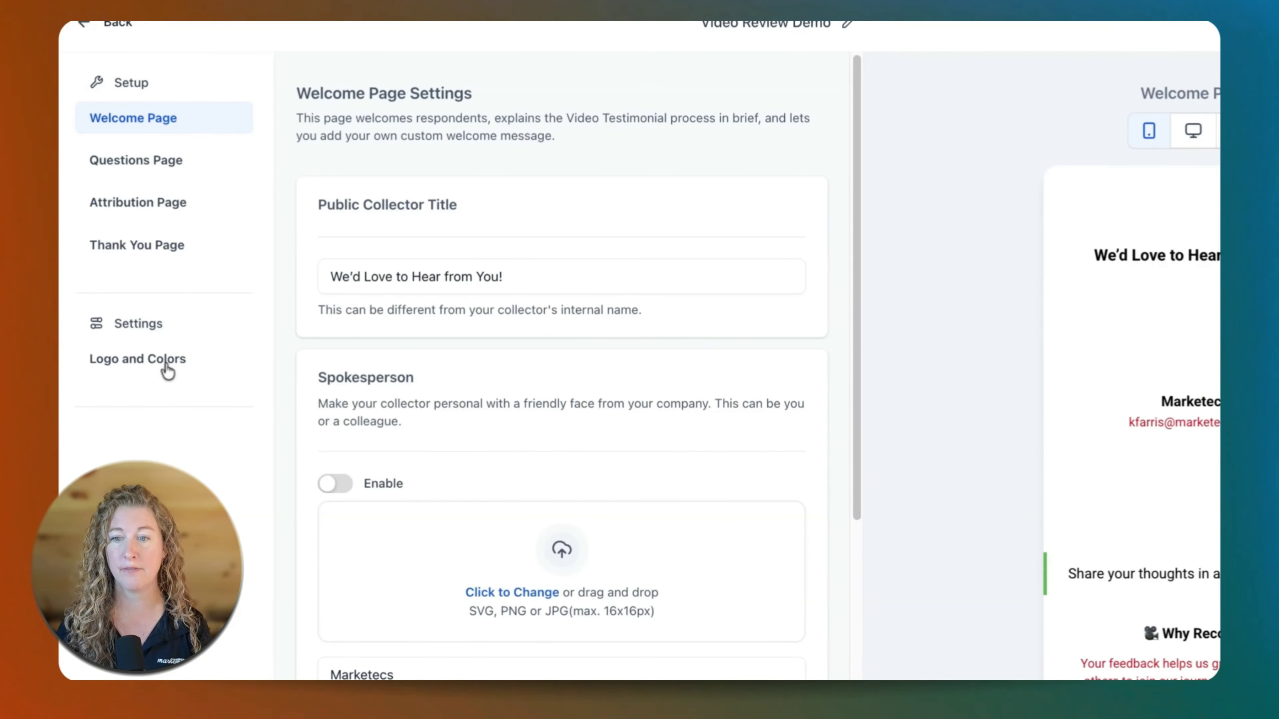
Check the public collector title against the preview and enable the spokesperson on the Welcome Page.
{"action": "left_click_drag", "start_coordinate": [342, 277], "coordinate": [503, 276]}
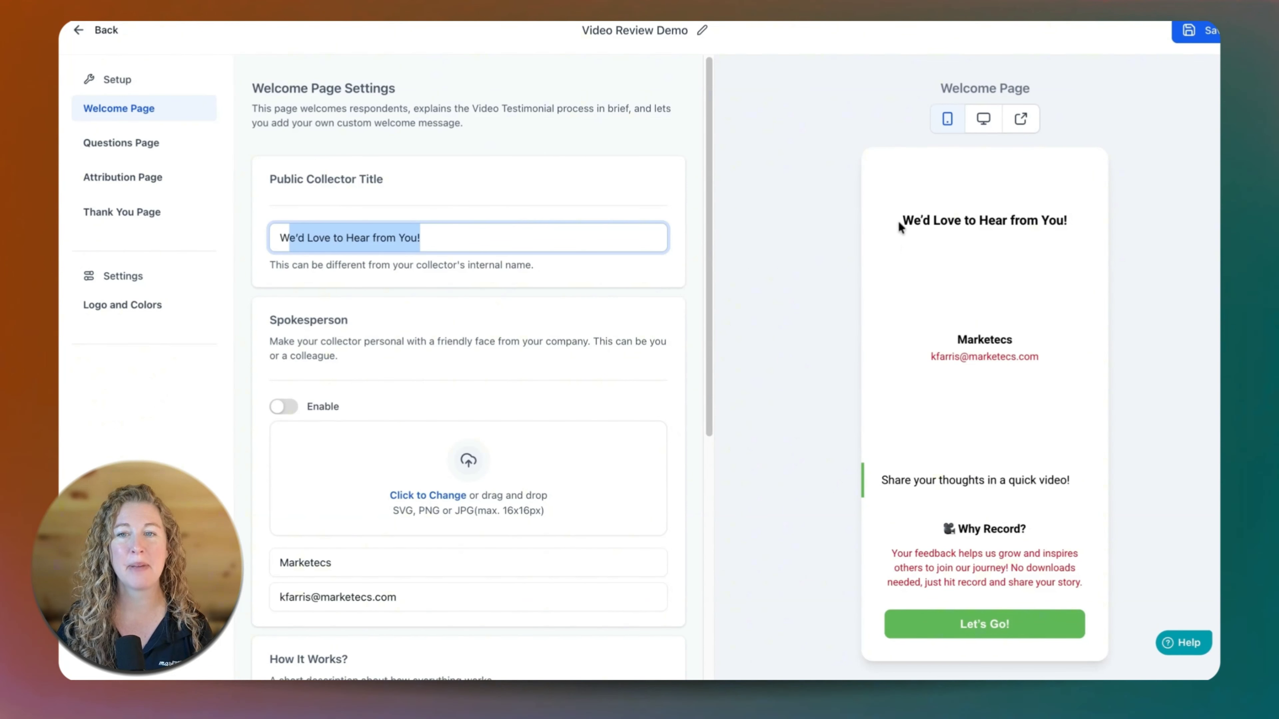
{"action": "left_click_drag", "start_coordinate": [903, 221], "coordinate": [1079, 221]}
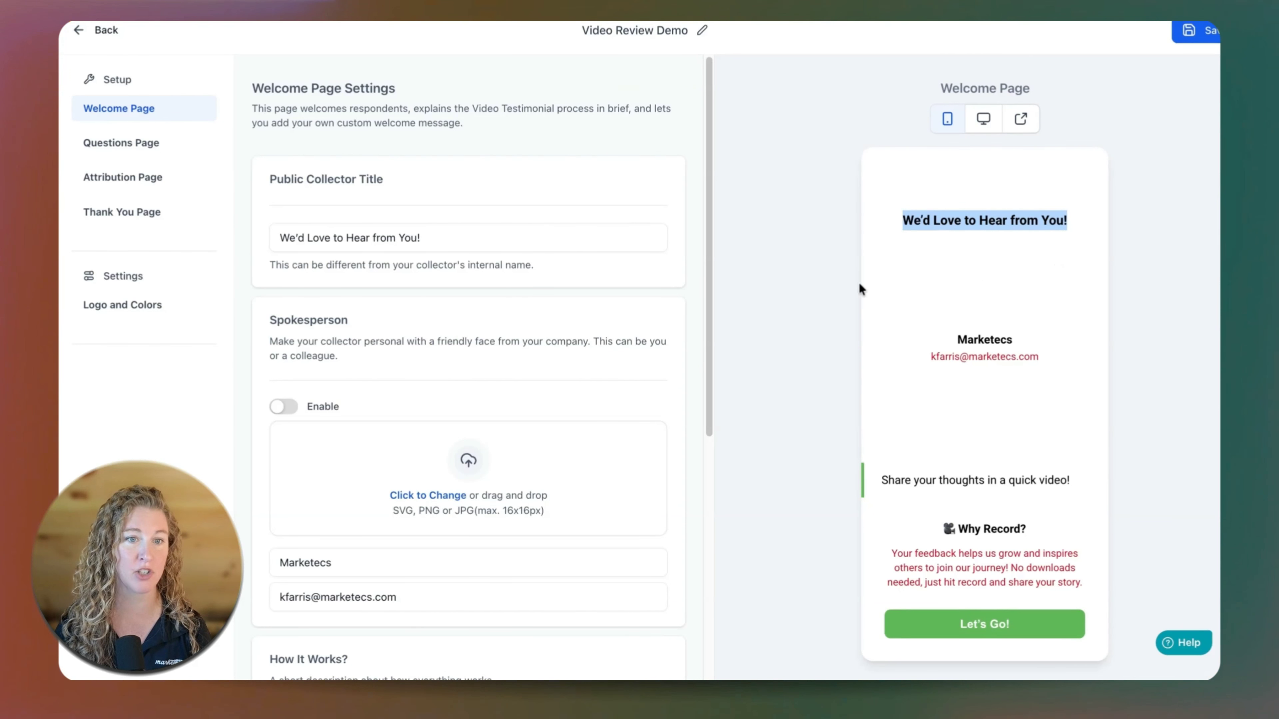
{"action": "scroll", "coordinate": [540, 324], "scroll_direction": "down", "scroll_amount": 3}
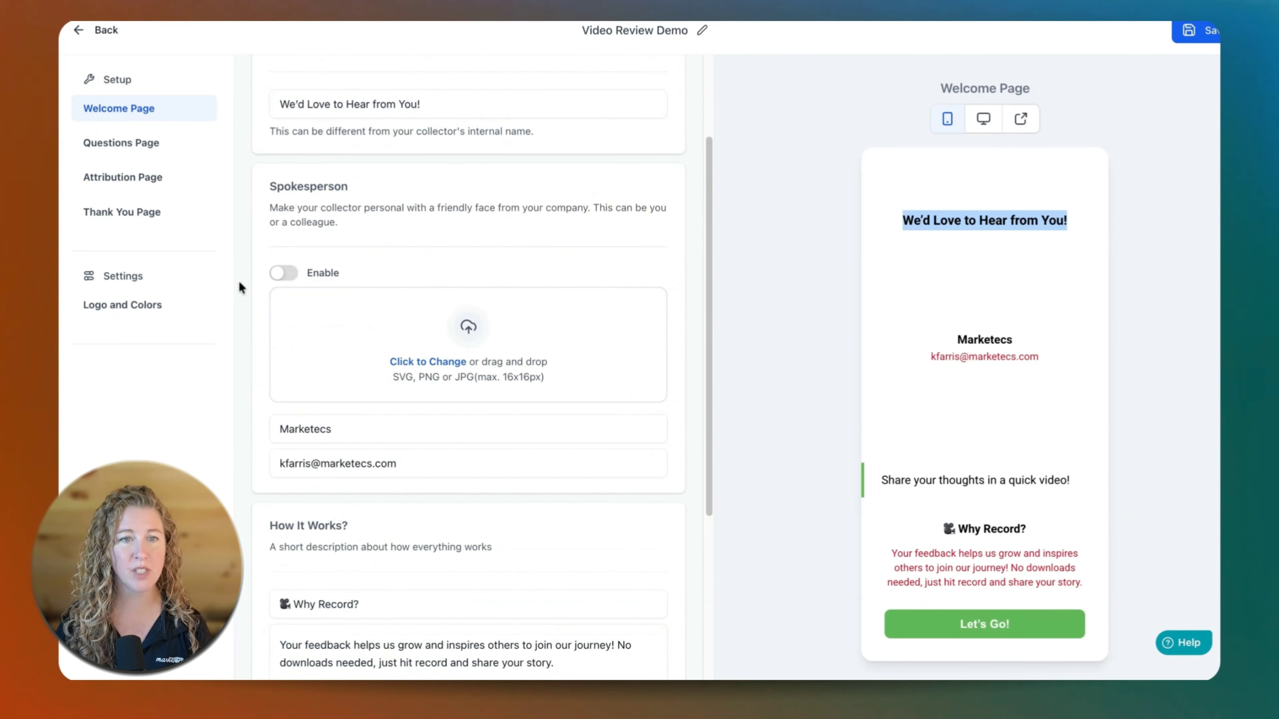
{"action": "left_click", "coordinate": [282, 273]}
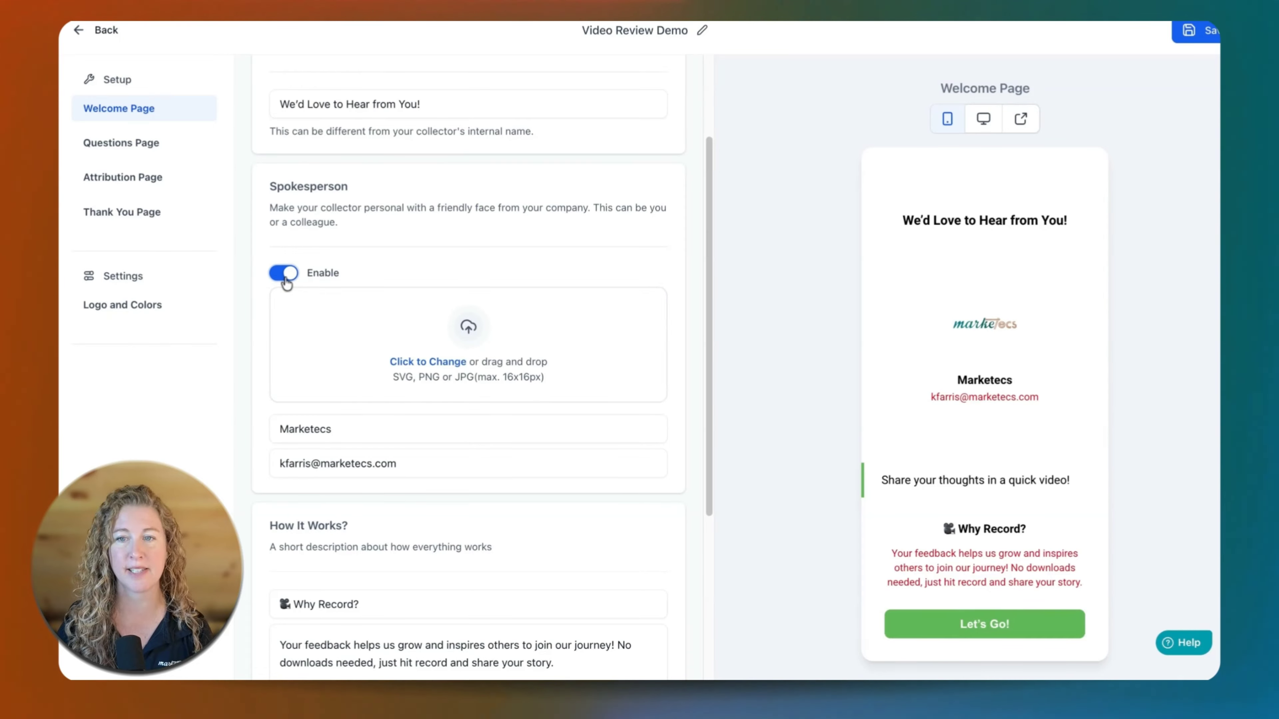
Examine the spokesperson details, the How It Works text and the welcome message, comparing them with the preview.
{"action": "left_click", "coordinate": [301, 433]}
{"action": "double_click", "coordinate": [301, 435]}
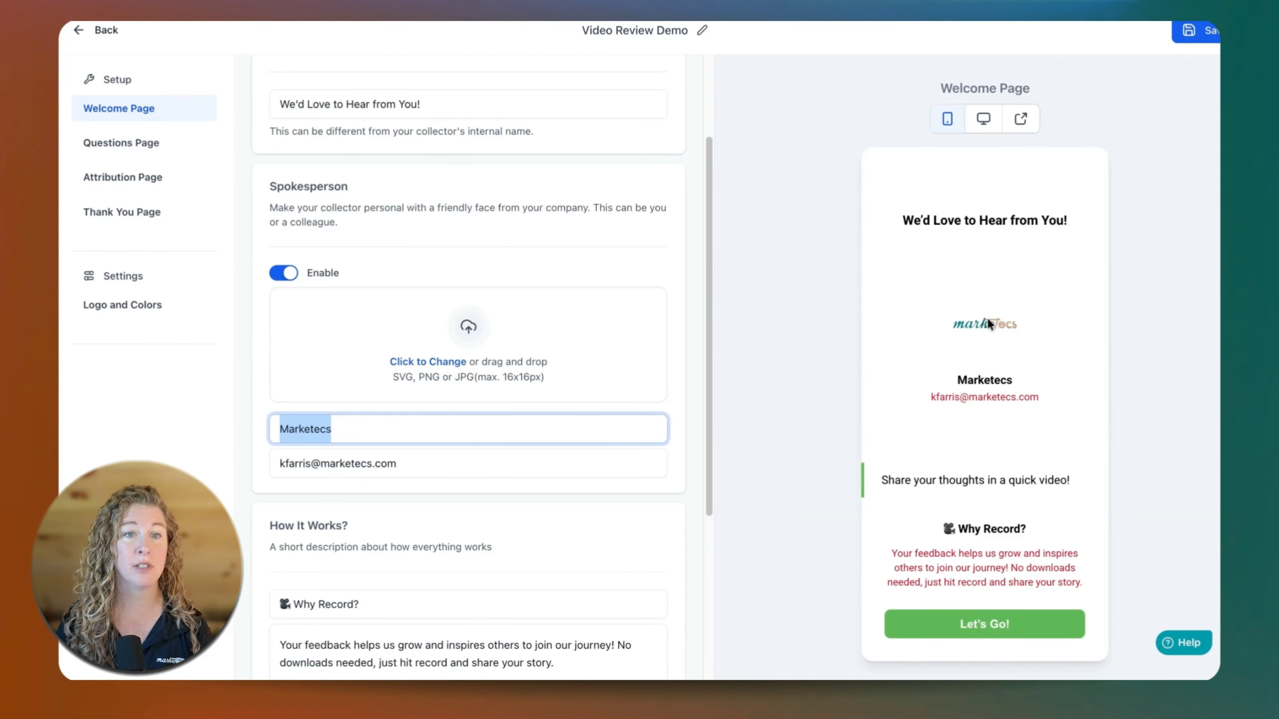
{"action": "double_click", "coordinate": [301, 186]}
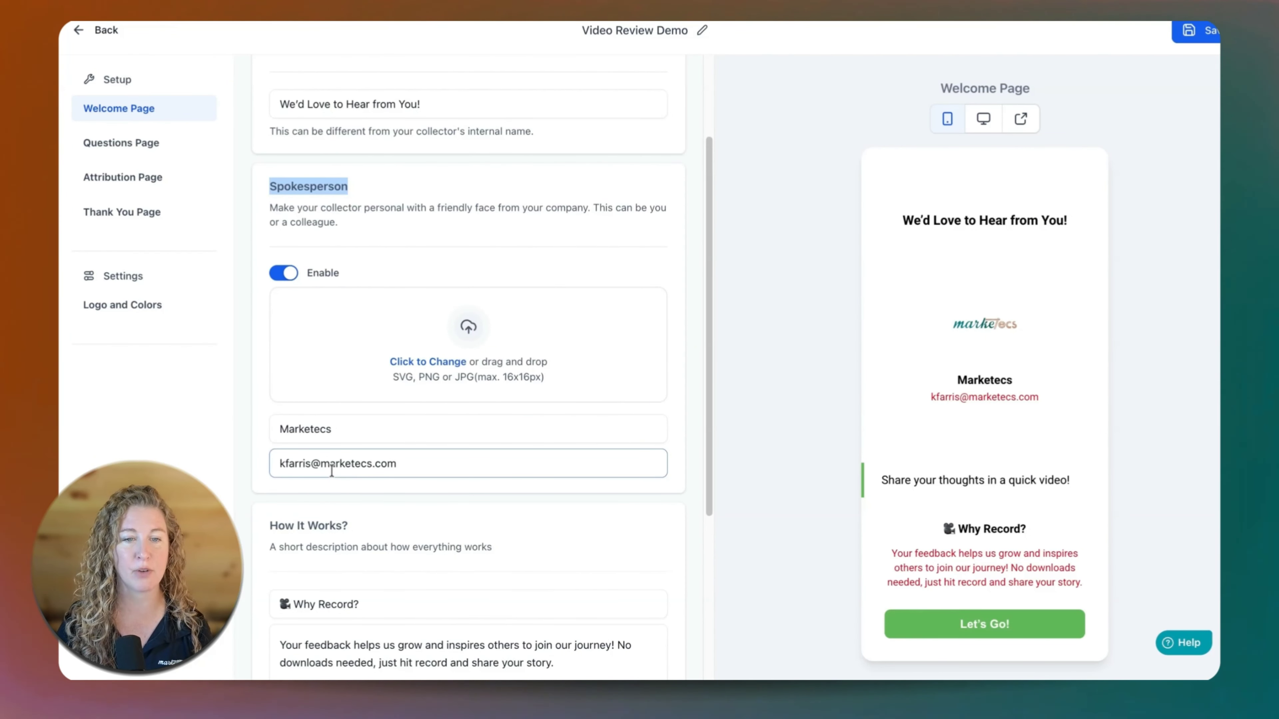
{"action": "scroll", "coordinate": [332, 468], "scroll_direction": "down", "scroll_amount": 4}
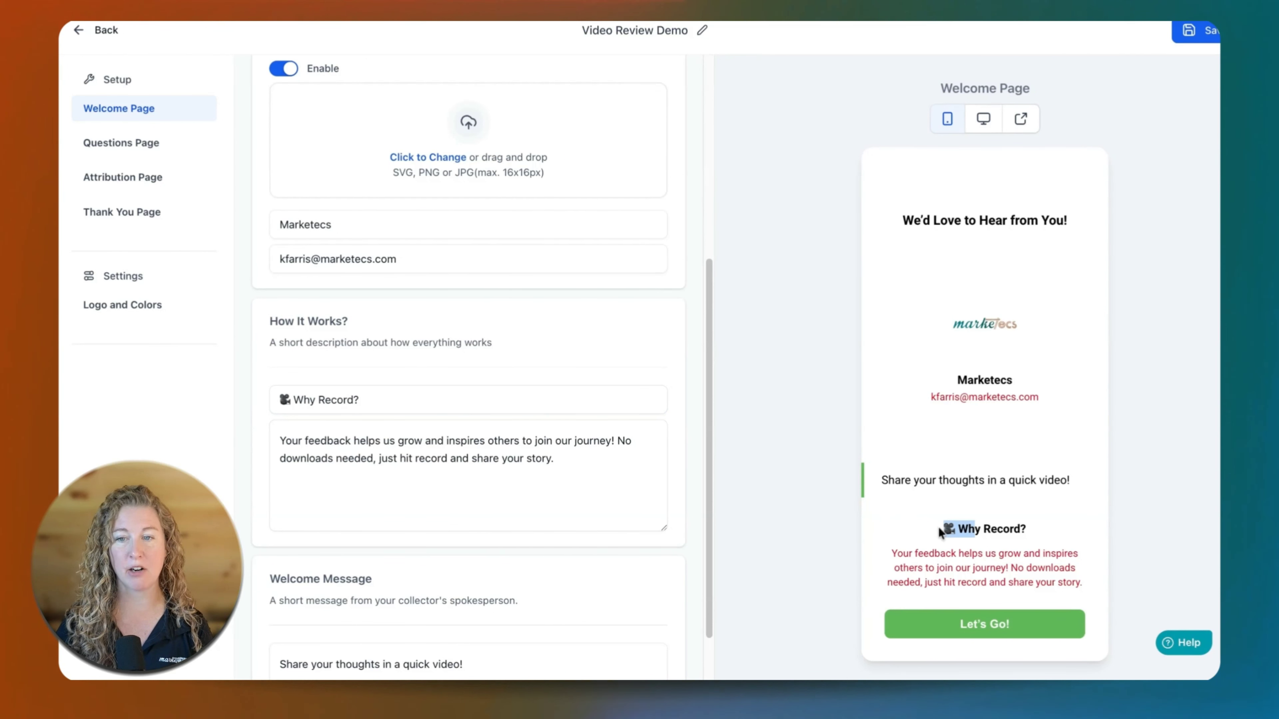
{"action": "left_click_drag", "start_coordinate": [940, 532], "coordinate": [1082, 584]}
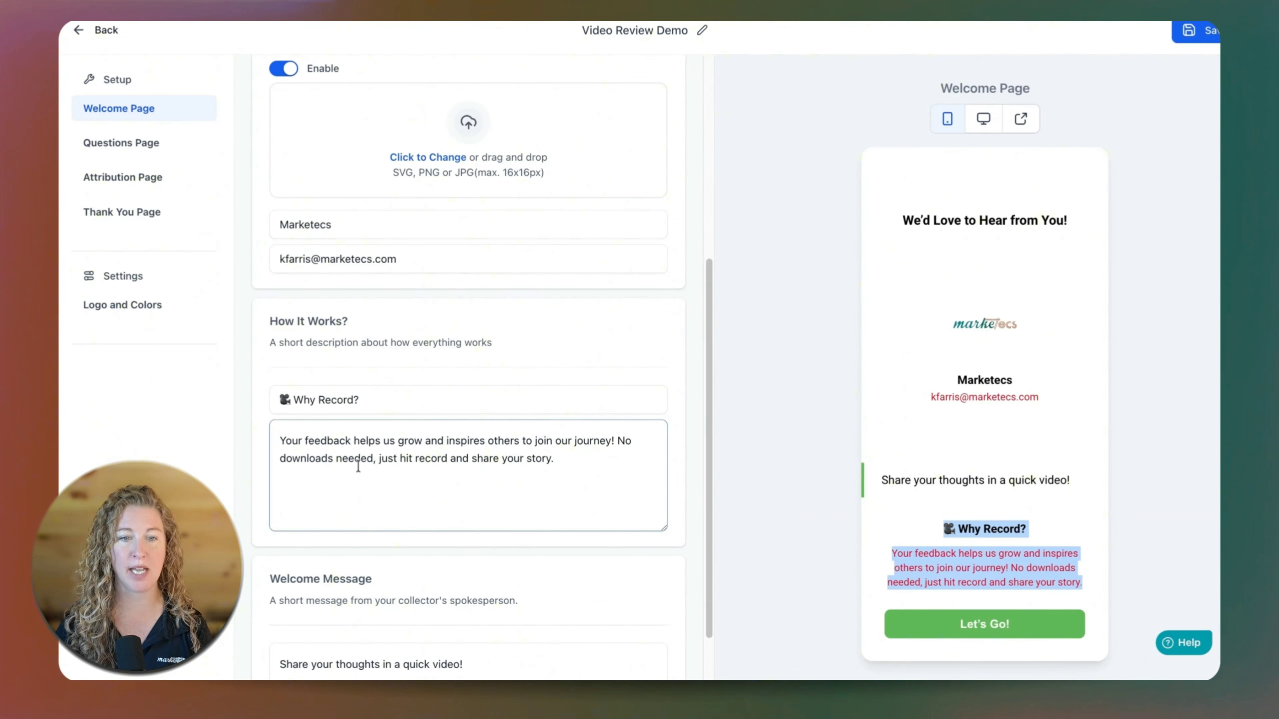
{"action": "scroll", "coordinate": [353, 468], "scroll_direction": "down", "scroll_amount": 2}
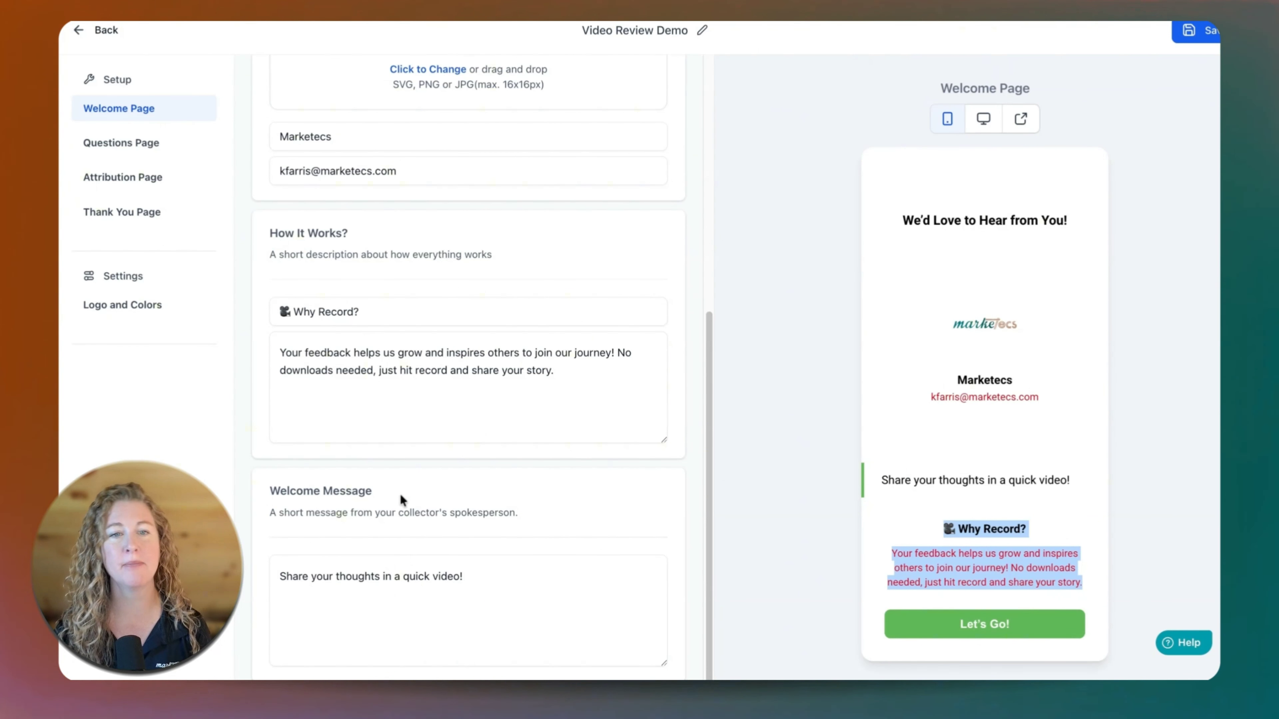
{"action": "left_click_drag", "start_coordinate": [340, 353], "coordinate": [554, 371]}
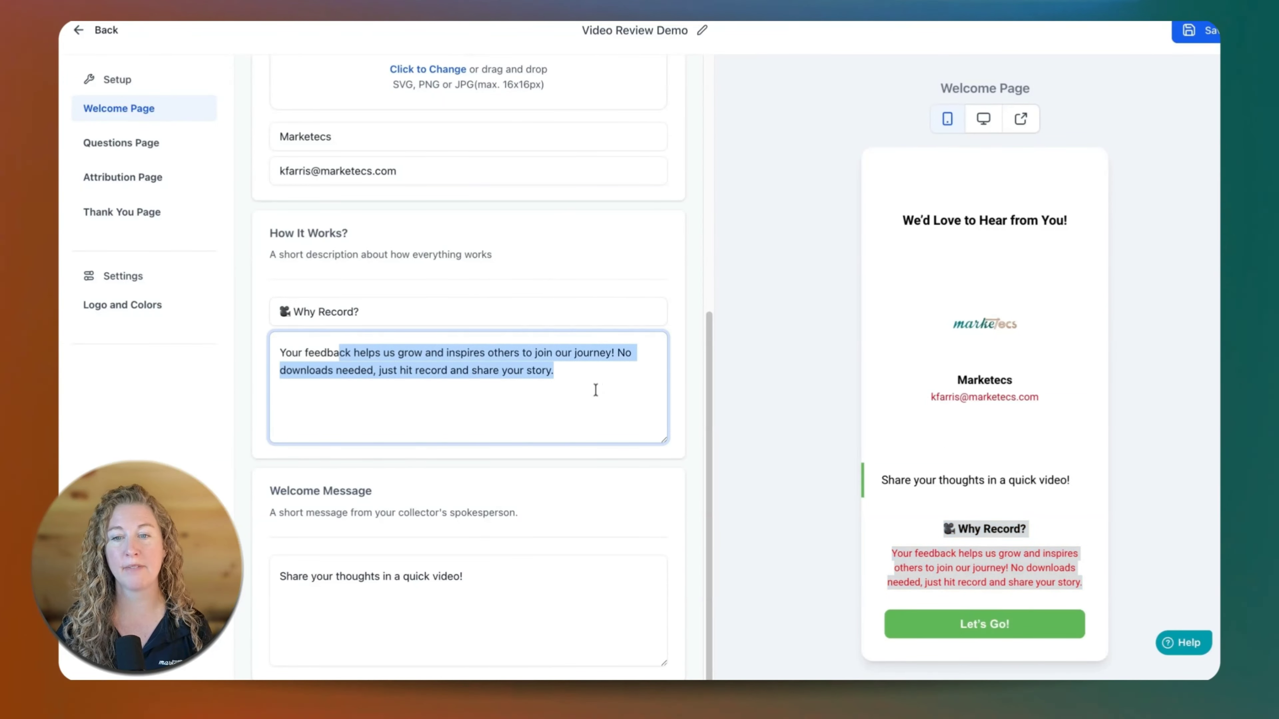
{"action": "left_click", "coordinate": [587, 377]}
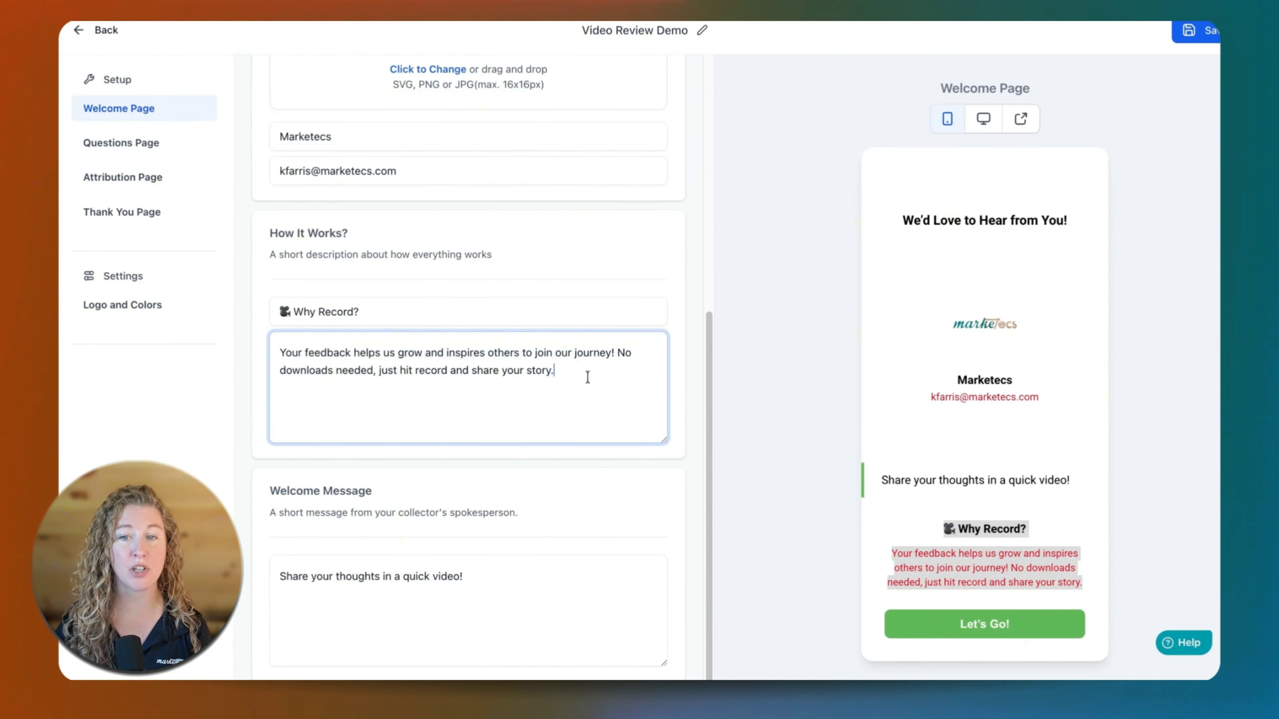
{"action": "scroll", "coordinate": [408, 573], "scroll_direction": "down", "scroll_amount": 1}
{"action": "left_click_drag", "start_coordinate": [496, 564], "coordinate": [276, 569]}
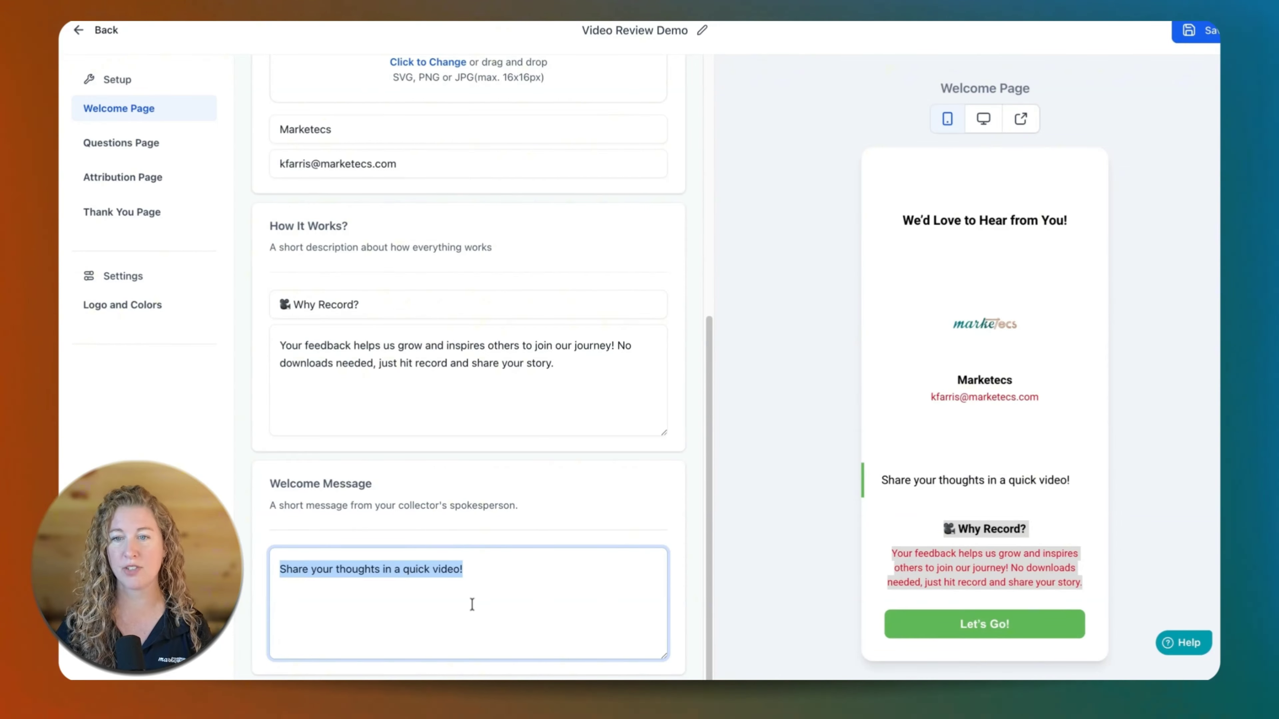
{"action": "triple_click", "coordinate": [881, 481]}
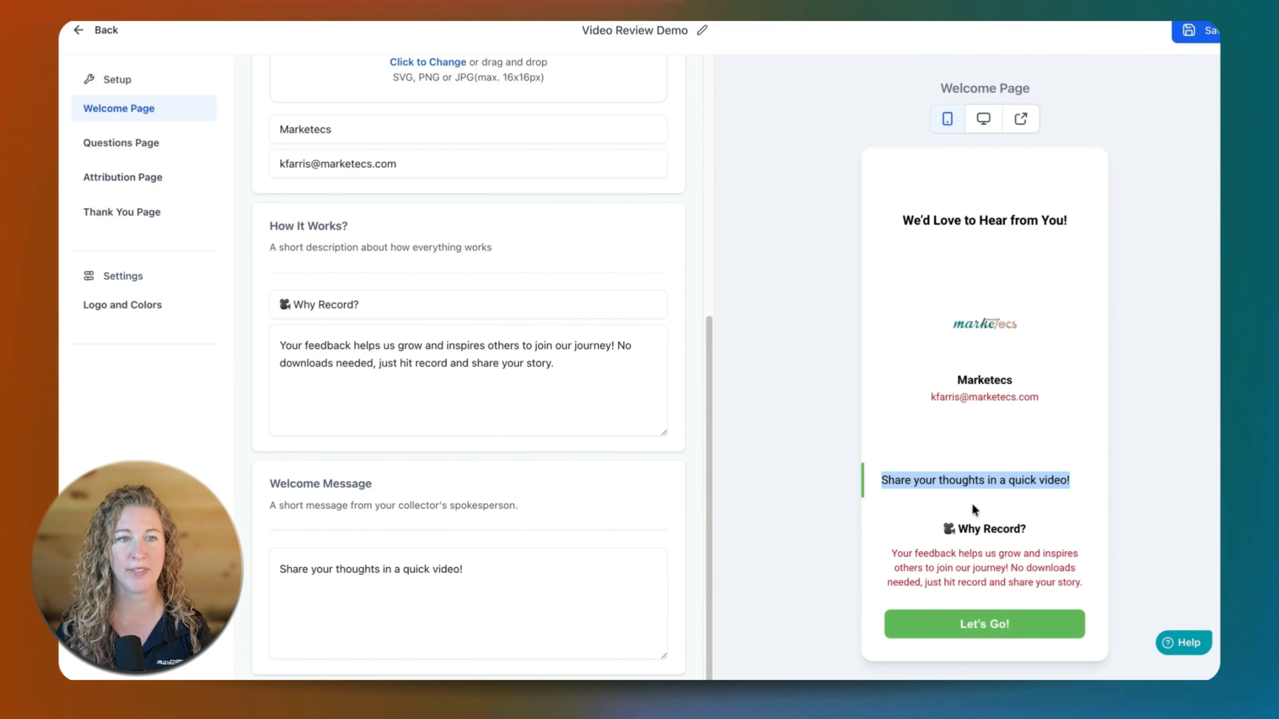
{"action": "scroll", "coordinate": [515, 494], "scroll_direction": "up", "scroll_amount": 10}
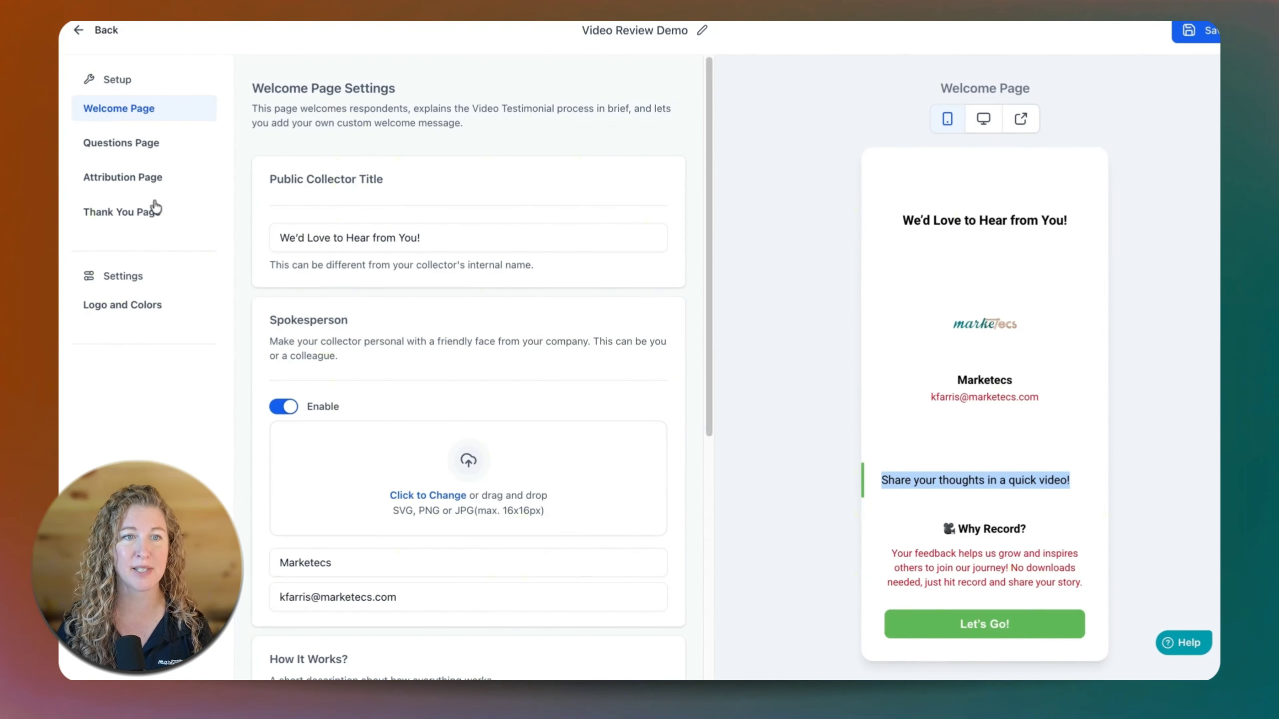
Add the lines "1" and "2" below "Tell Us About Your Experience" in the first question on the Questions Page.
{"action": "left_click", "coordinate": [109, 151]}
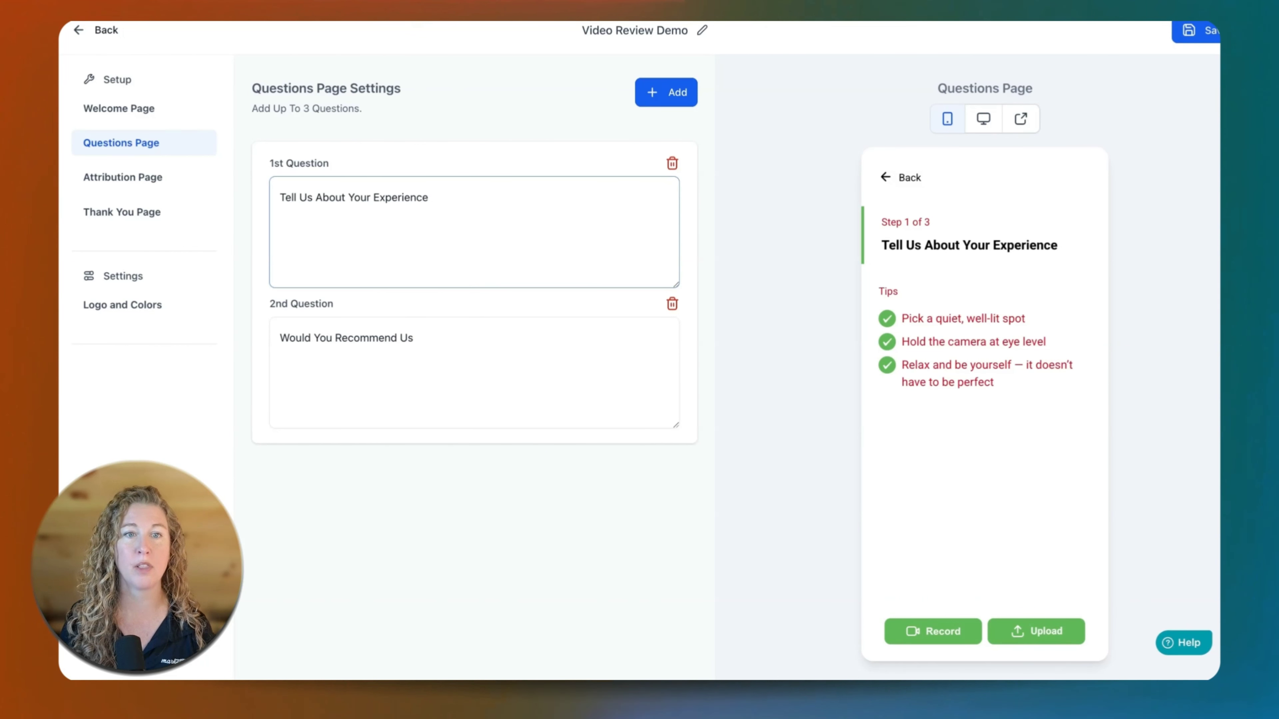
{"action": "left_click", "coordinate": [453, 203]}
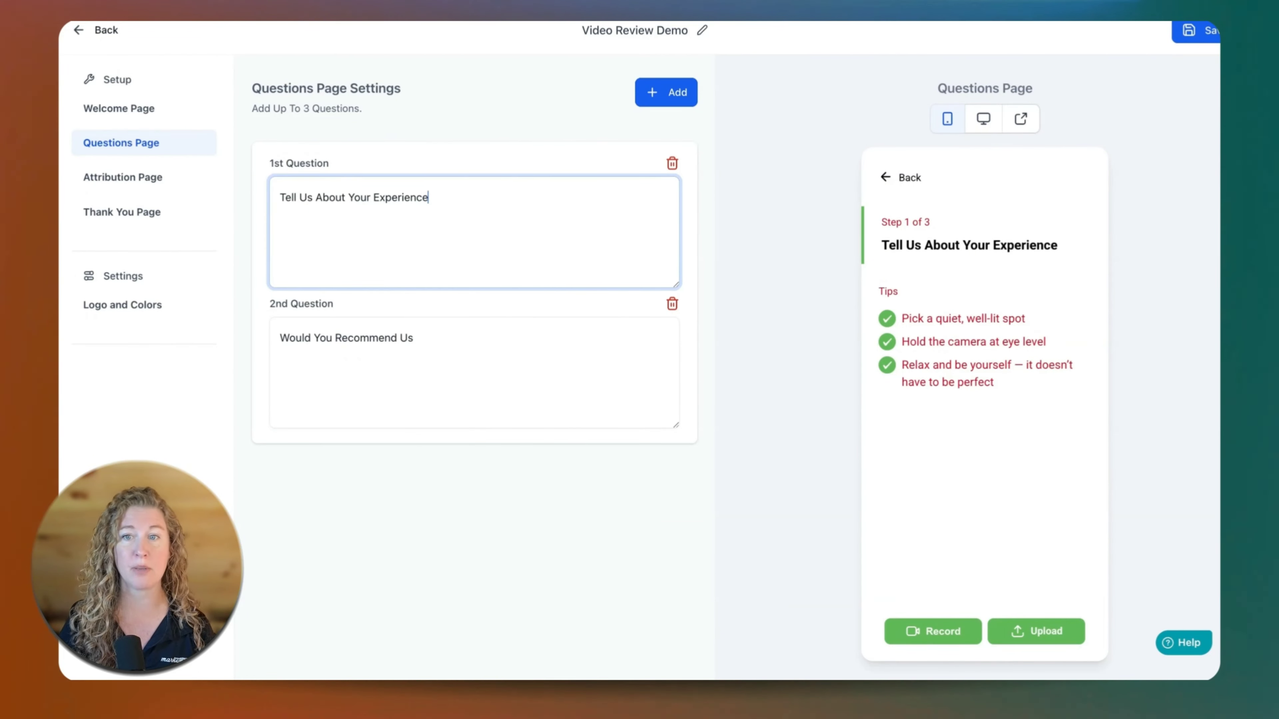
{"action": "key", "text": "Return"}
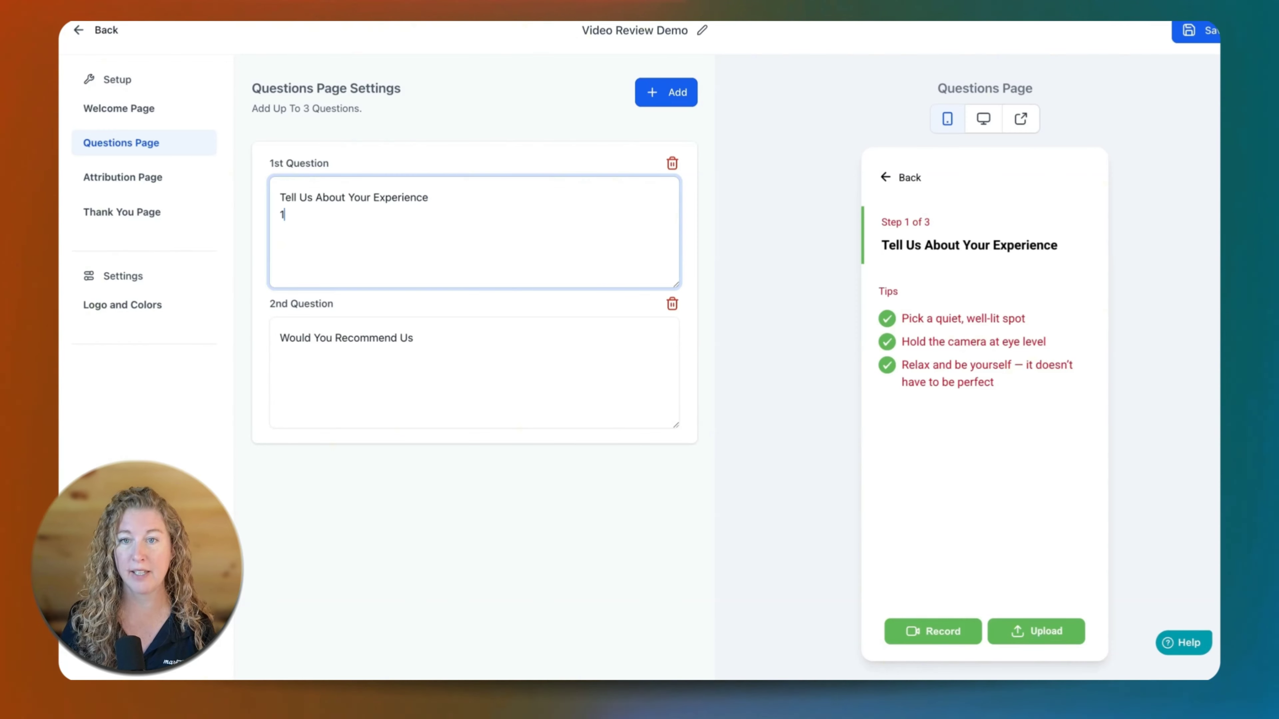
{"action": "type", "text": "1"}
{"action": "key", "text": "Return"}
{"action": "type", "text": "2"}
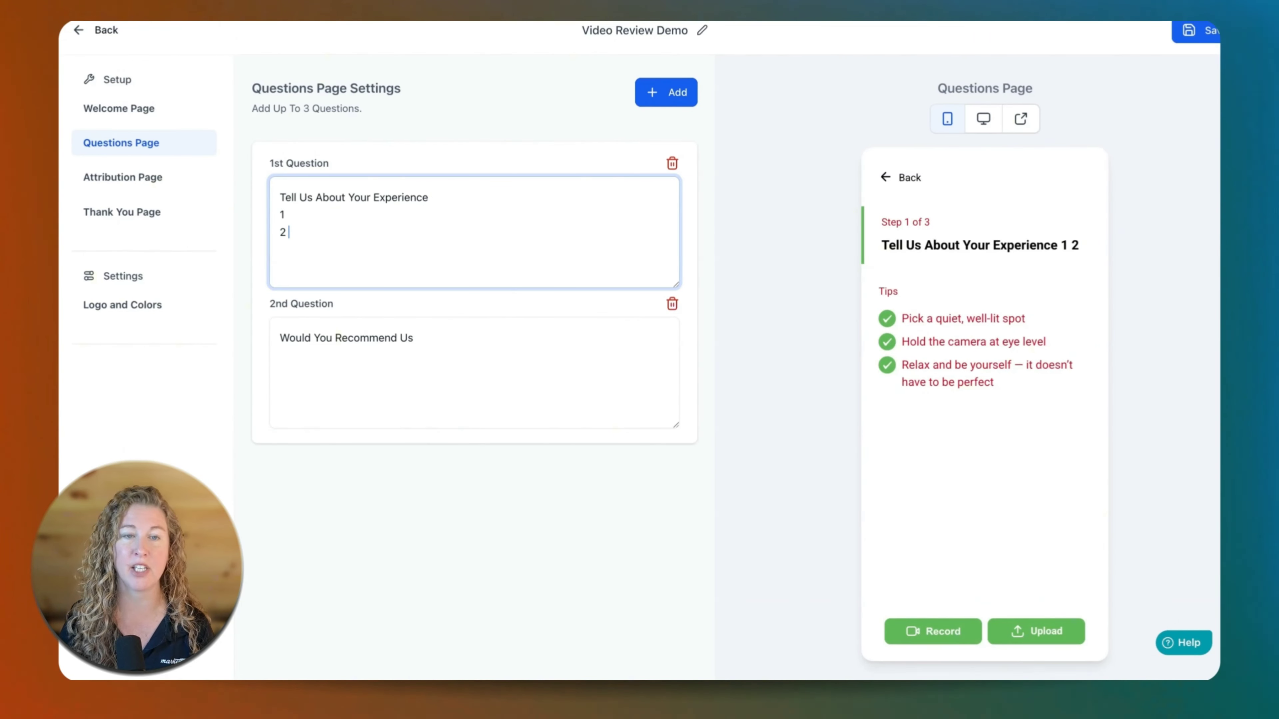
Clear the first question's text and delete the second question, "Would You Recommend Us".
{"action": "left_click_drag", "start_coordinate": [300, 239], "coordinate": [274, 204]}
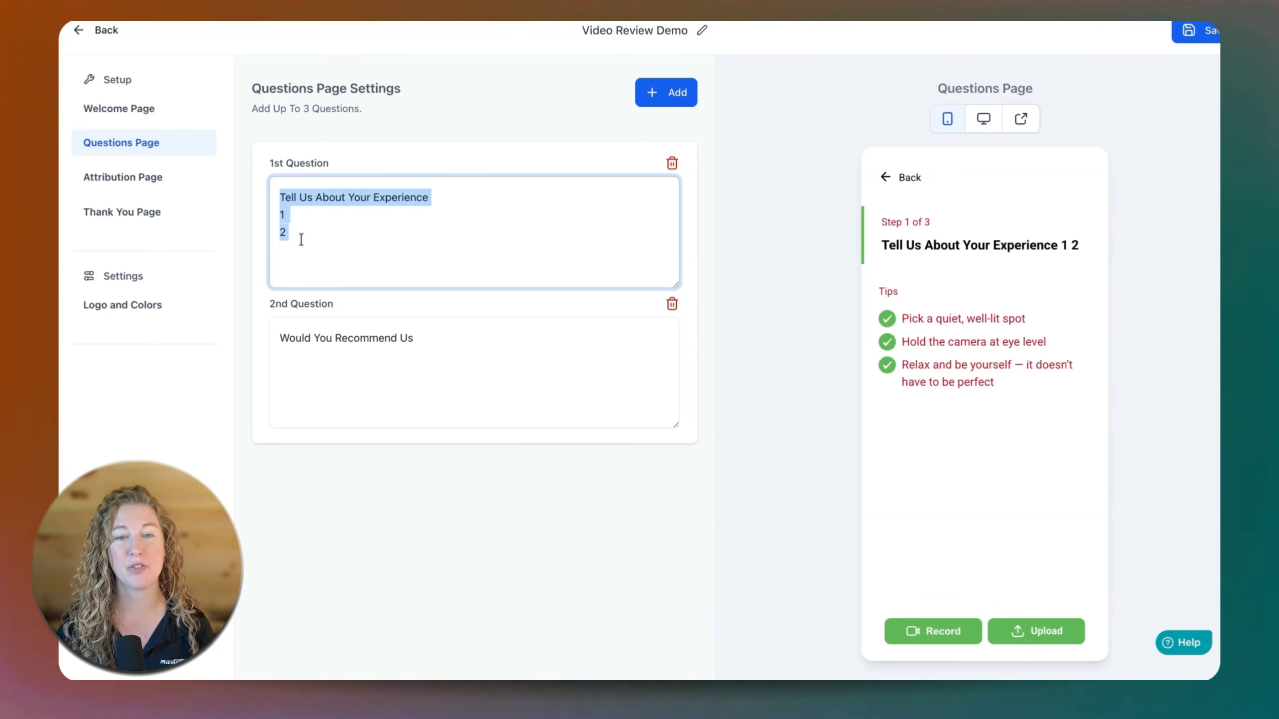
{"action": "key", "text": "BackSpace"}
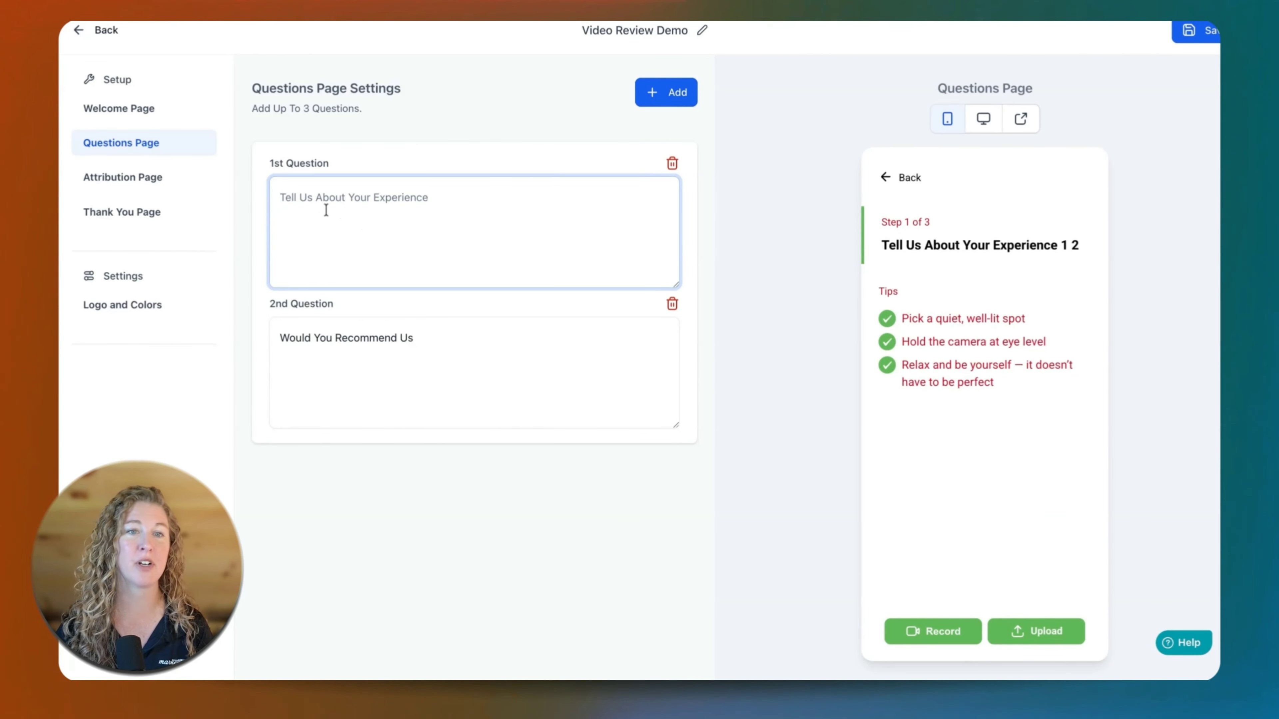
{"action": "left_click", "coordinate": [672, 306]}
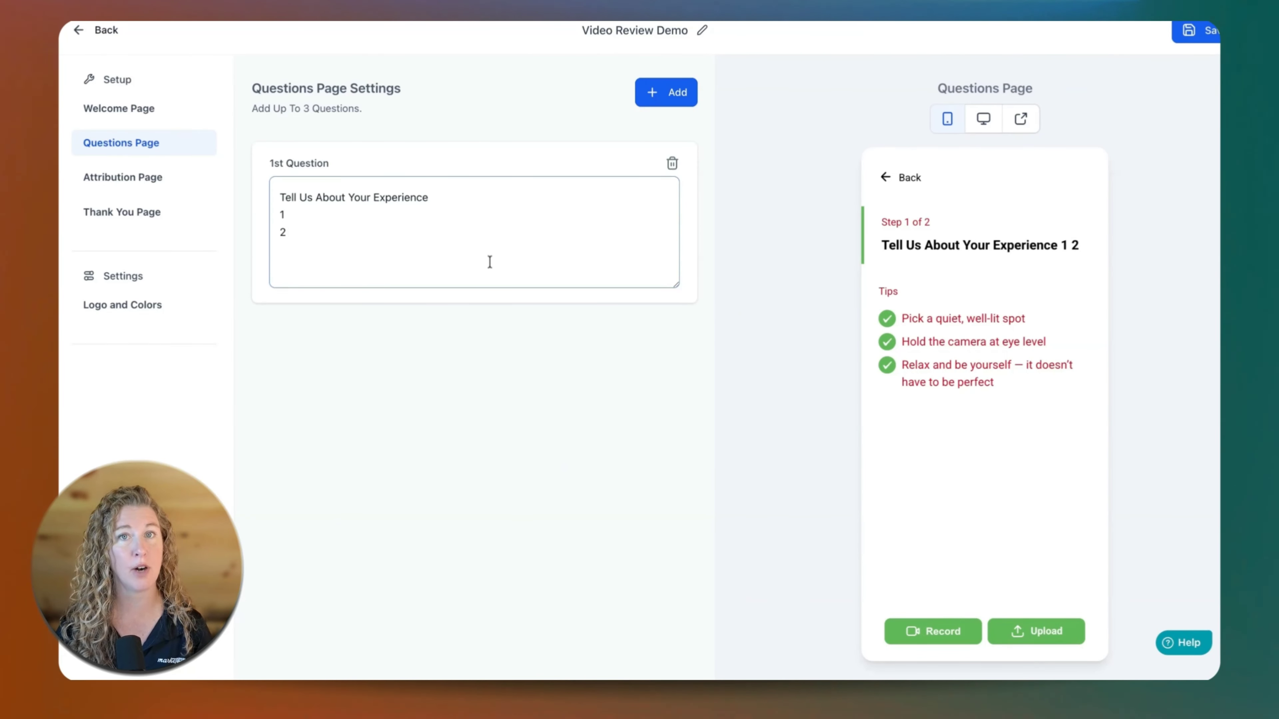
Review the headline and message text on the Attribution Page and the Thank You Page.
{"action": "left_click", "coordinate": [143, 178]}
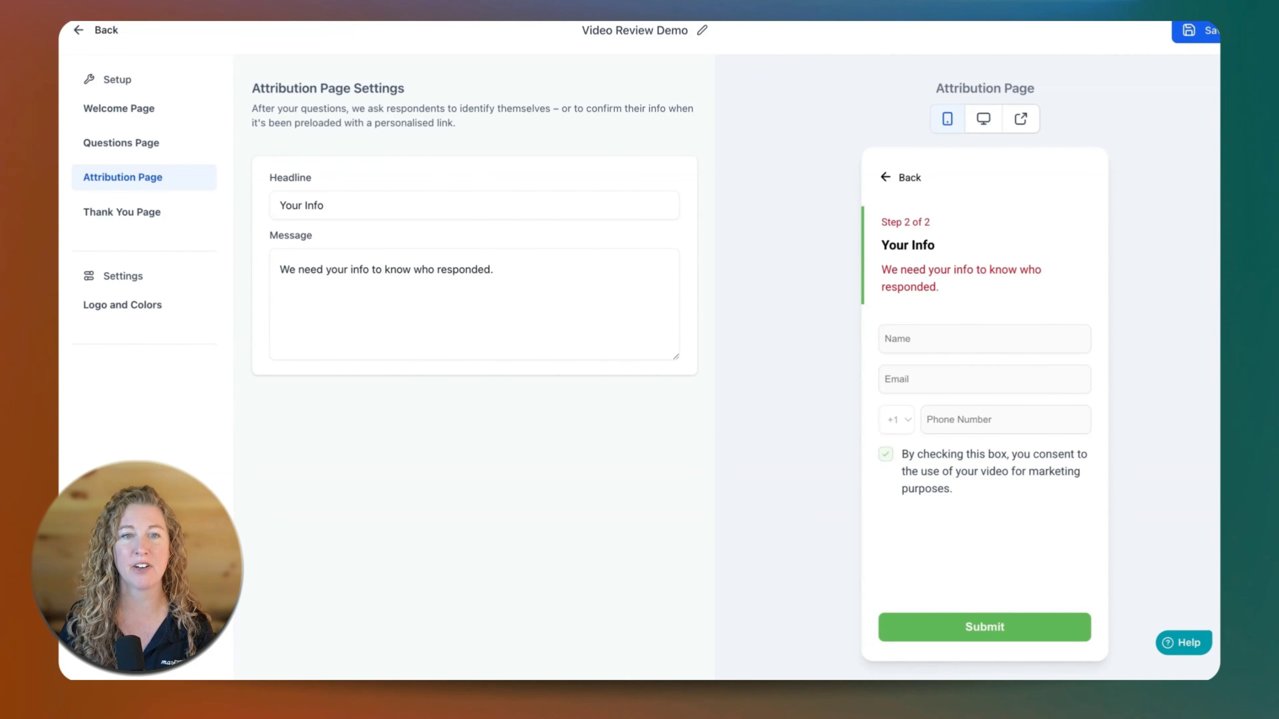
{"action": "triple_click", "coordinate": [280, 267]}
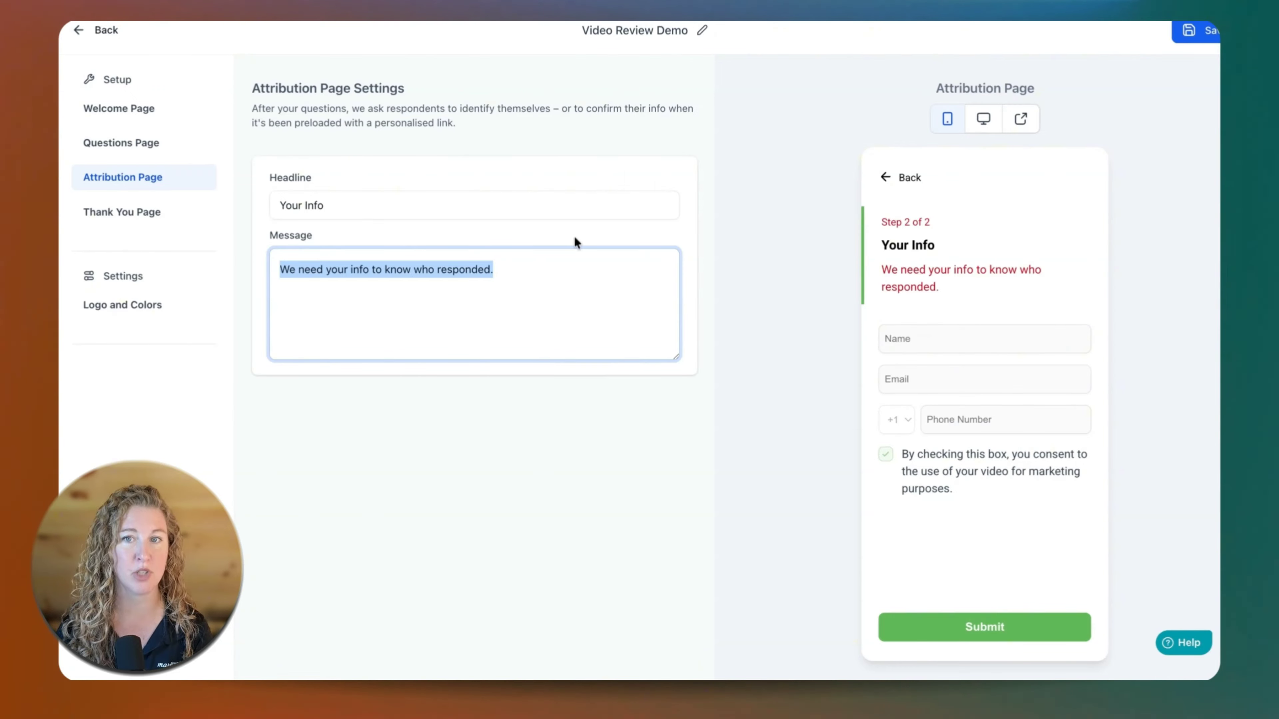
{"action": "left_click", "coordinate": [105, 222]}
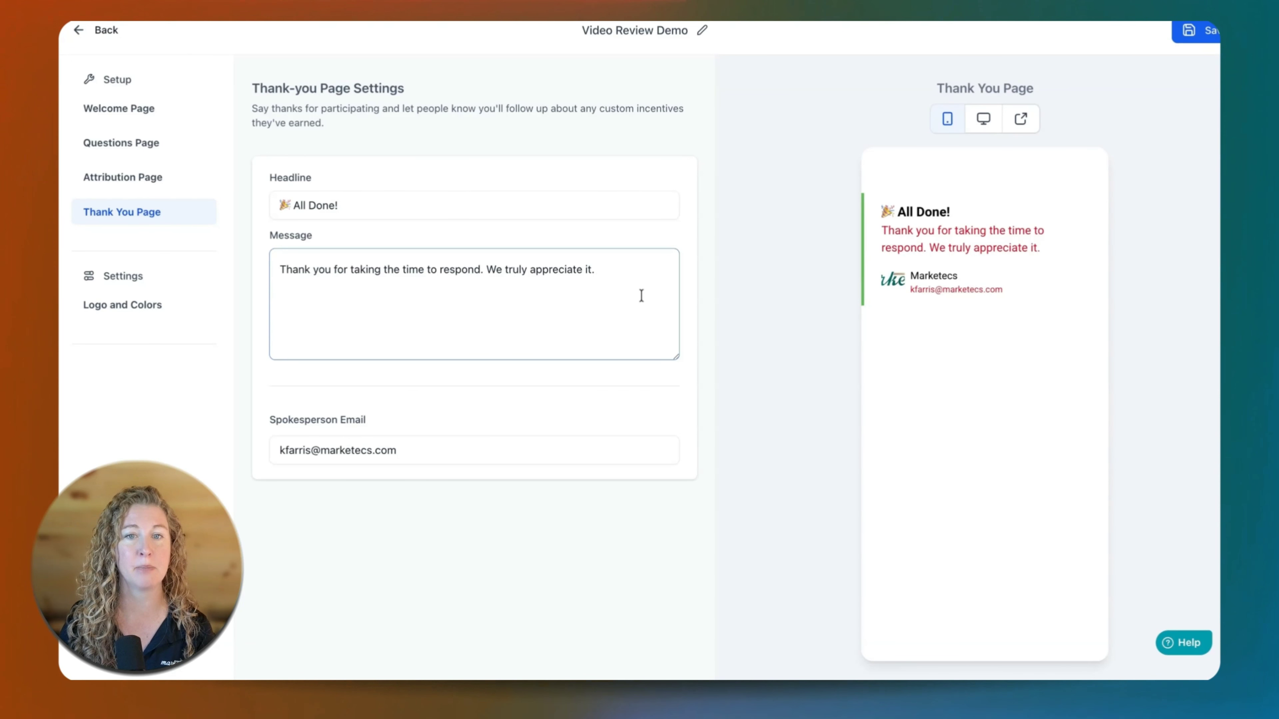
{"action": "left_click", "coordinate": [612, 269]}
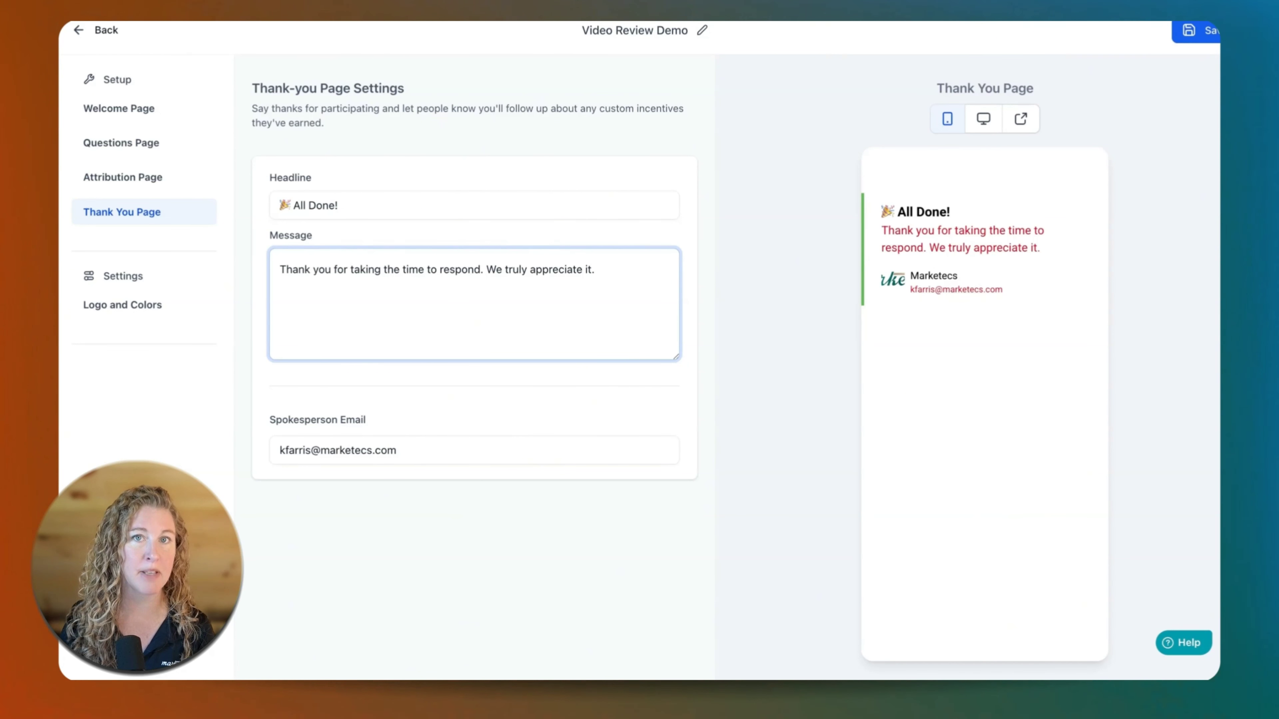
Try showing the logo in the Logo and Colors settings, switch it off again and examine the preview's secondary text.
{"action": "left_click", "coordinate": [132, 312]}
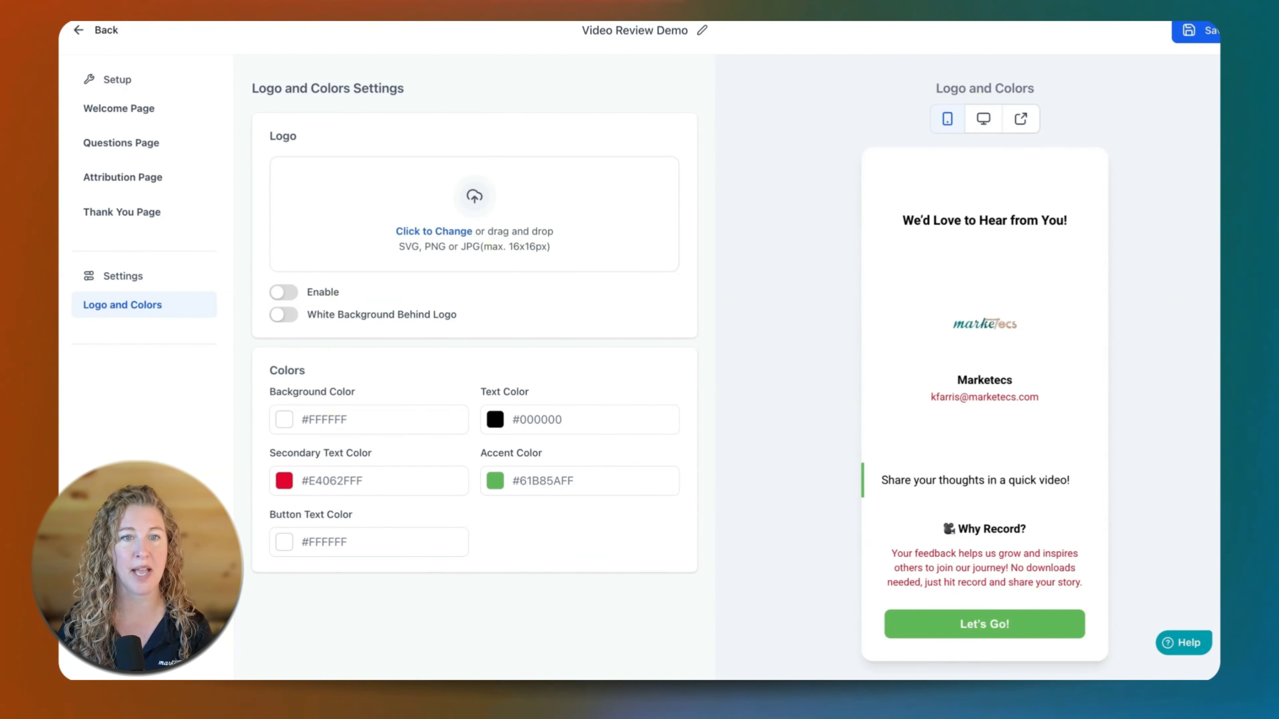
{"action": "left_click", "coordinate": [294, 299]}
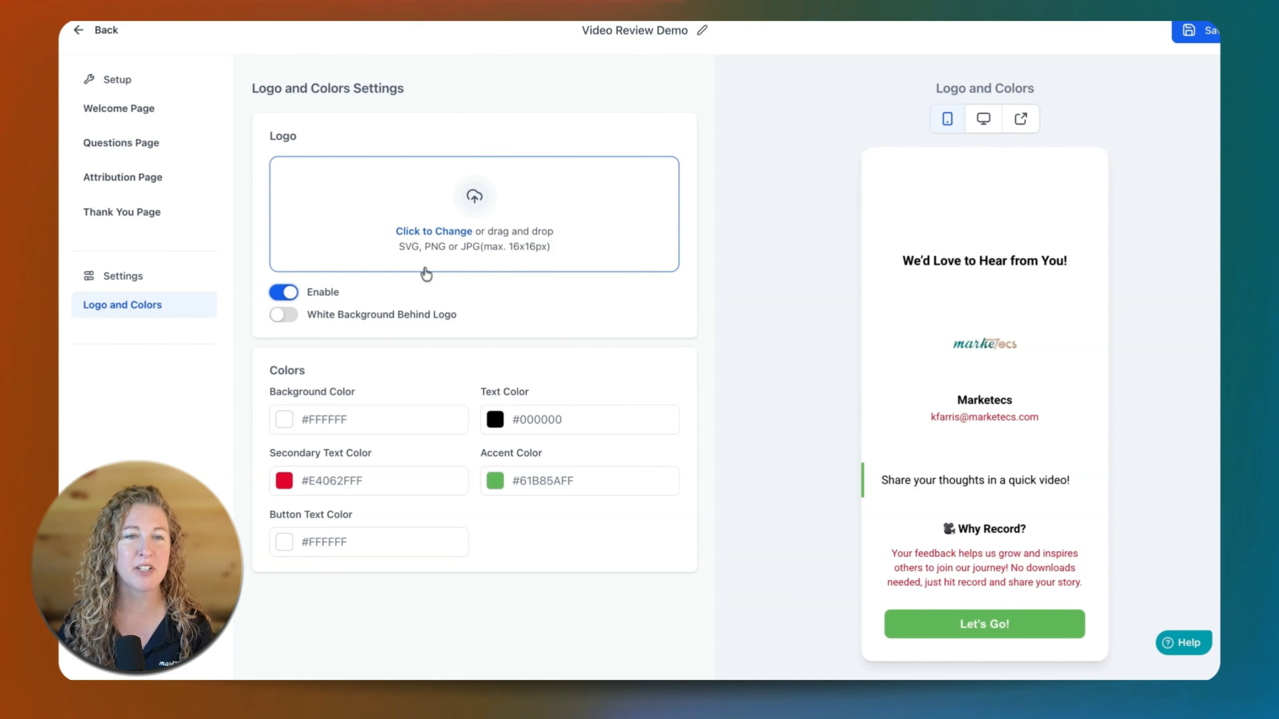
{"action": "left_click", "coordinate": [282, 296]}
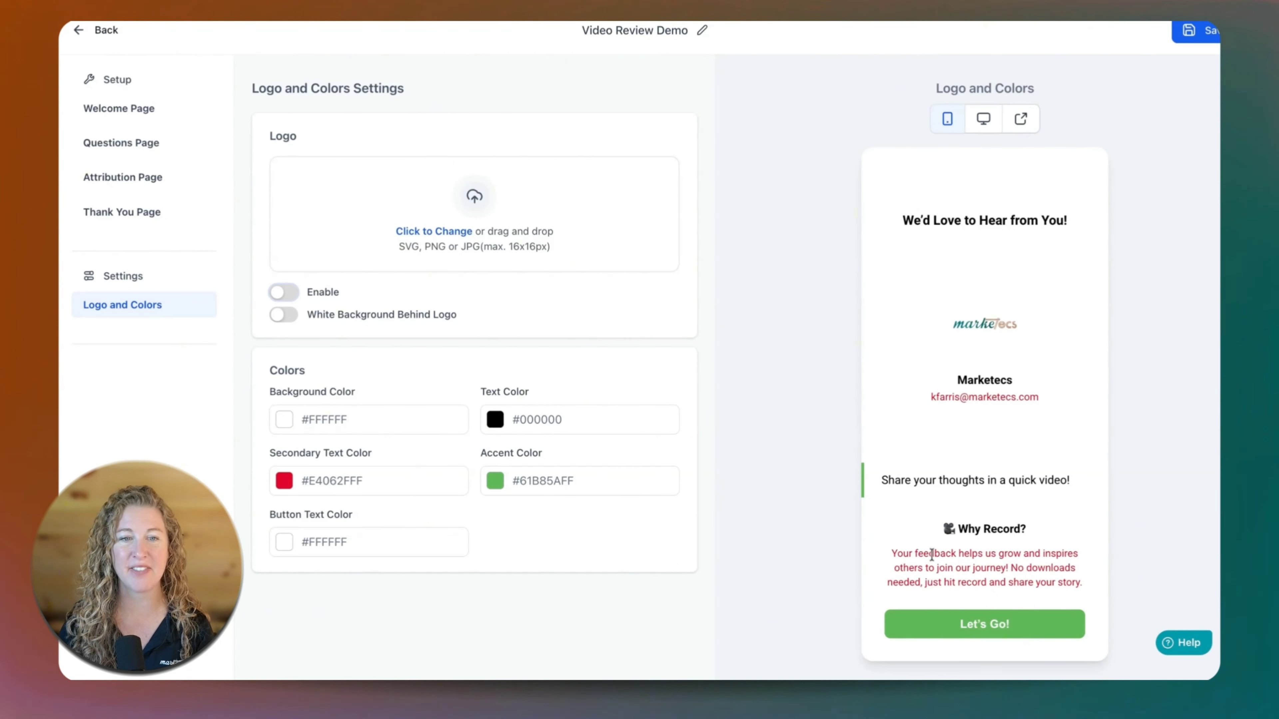
{"action": "left_click_drag", "start_coordinate": [932, 554], "coordinate": [1072, 569]}
{"action": "left_click_drag", "start_coordinate": [959, 398], "coordinate": [951, 396]}
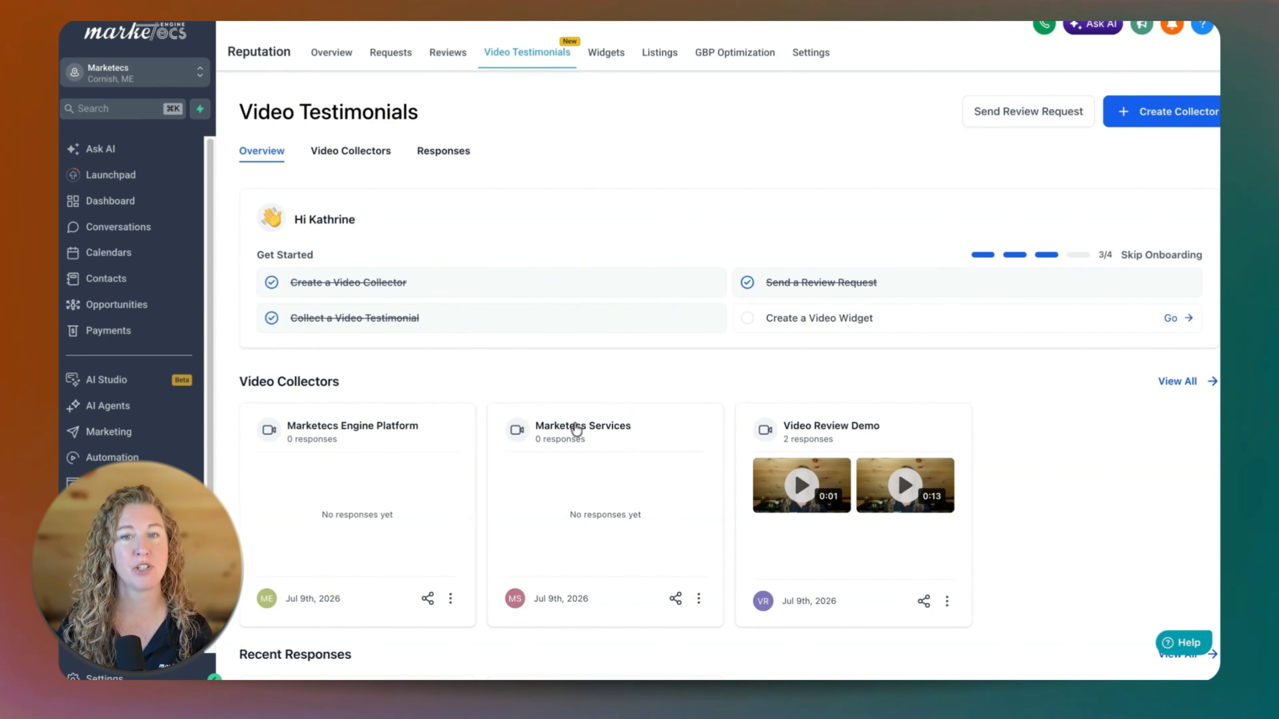
Open the Marketecs Services collector's details for editing.
{"action": "left_click", "coordinate": [698, 598]}
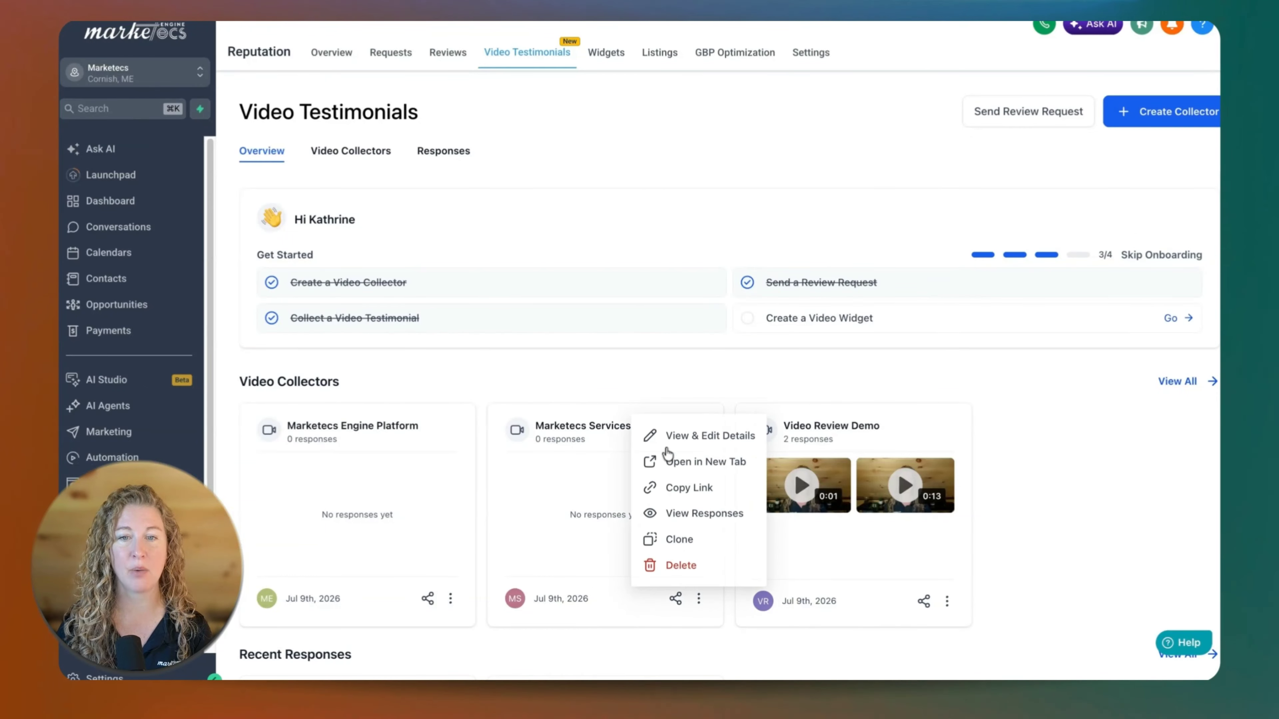
{"action": "left_click", "coordinate": [674, 437]}
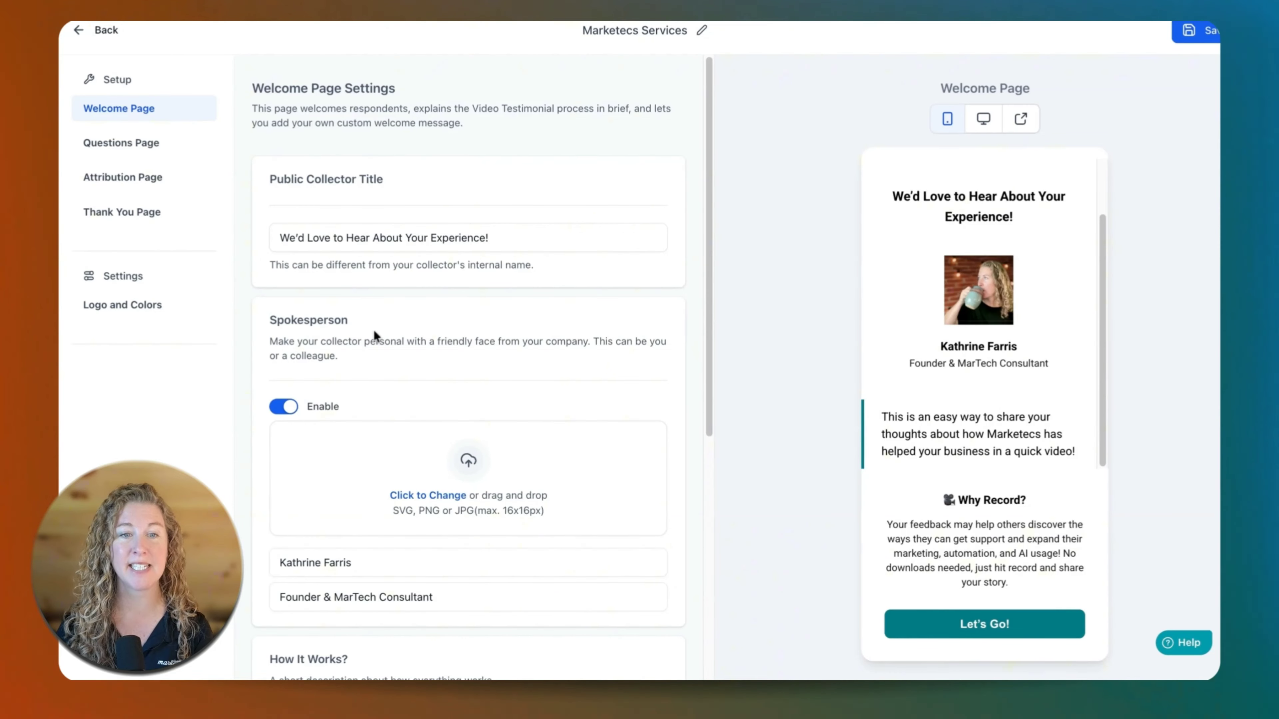
Review the Welcome Page's spokesperson details, the "Why Record?" description under How It Works and the Welcome Message.
{"action": "scroll", "coordinate": [373, 329], "scroll_direction": "down", "scroll_amount": 2}
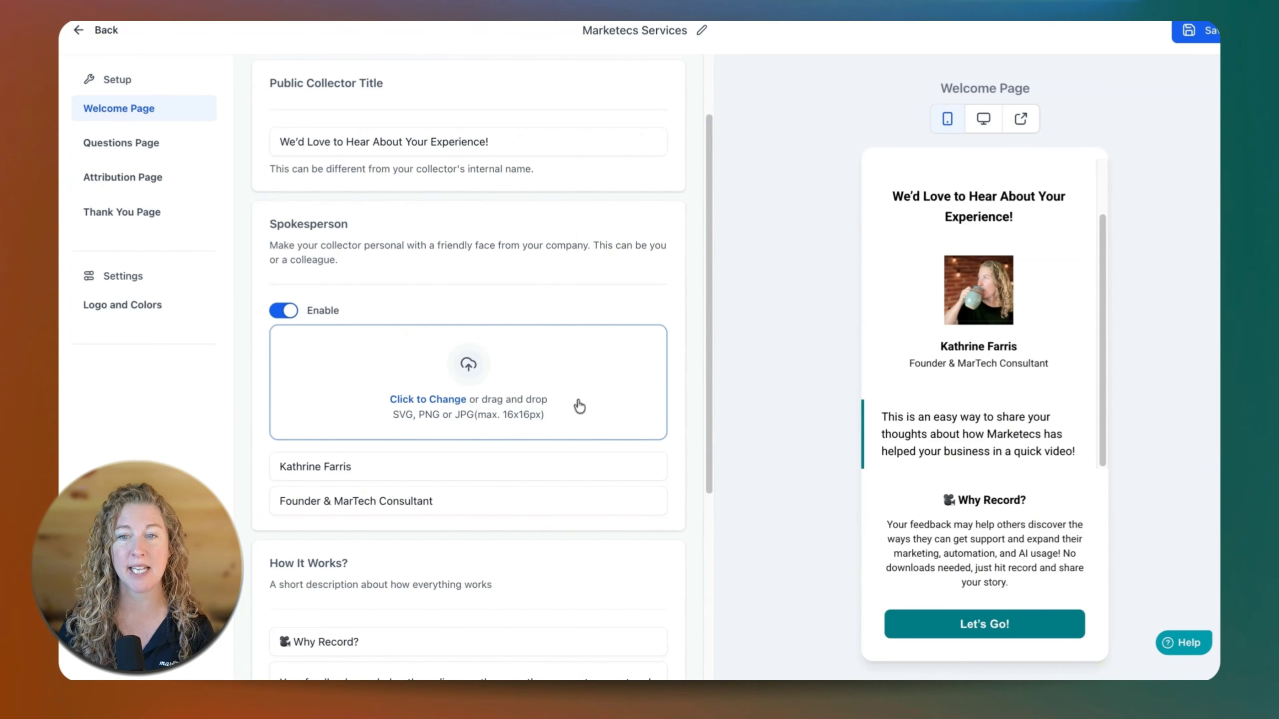
{"action": "scroll", "coordinate": [505, 443], "scroll_direction": "down", "scroll_amount": 4}
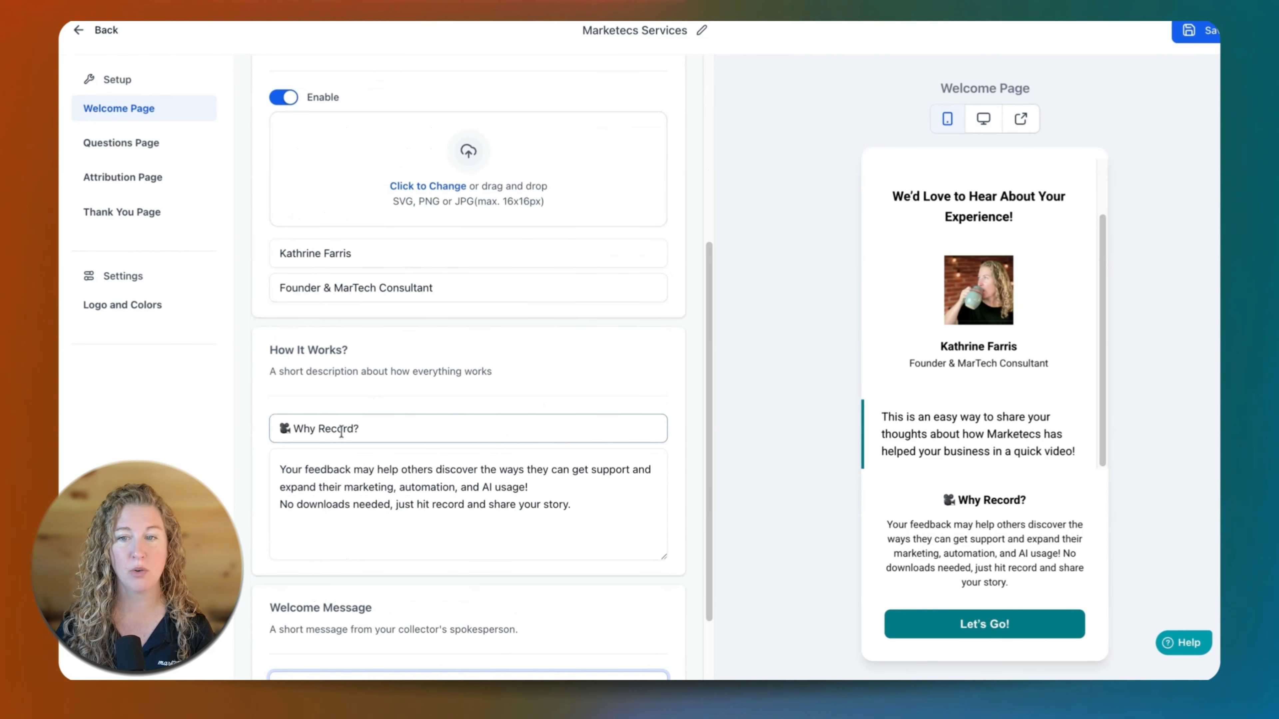
{"action": "scroll", "coordinate": [346, 433], "scroll_direction": "down", "scroll_amount": 1}
{"action": "left_click_drag", "start_coordinate": [328, 415], "coordinate": [614, 445]}
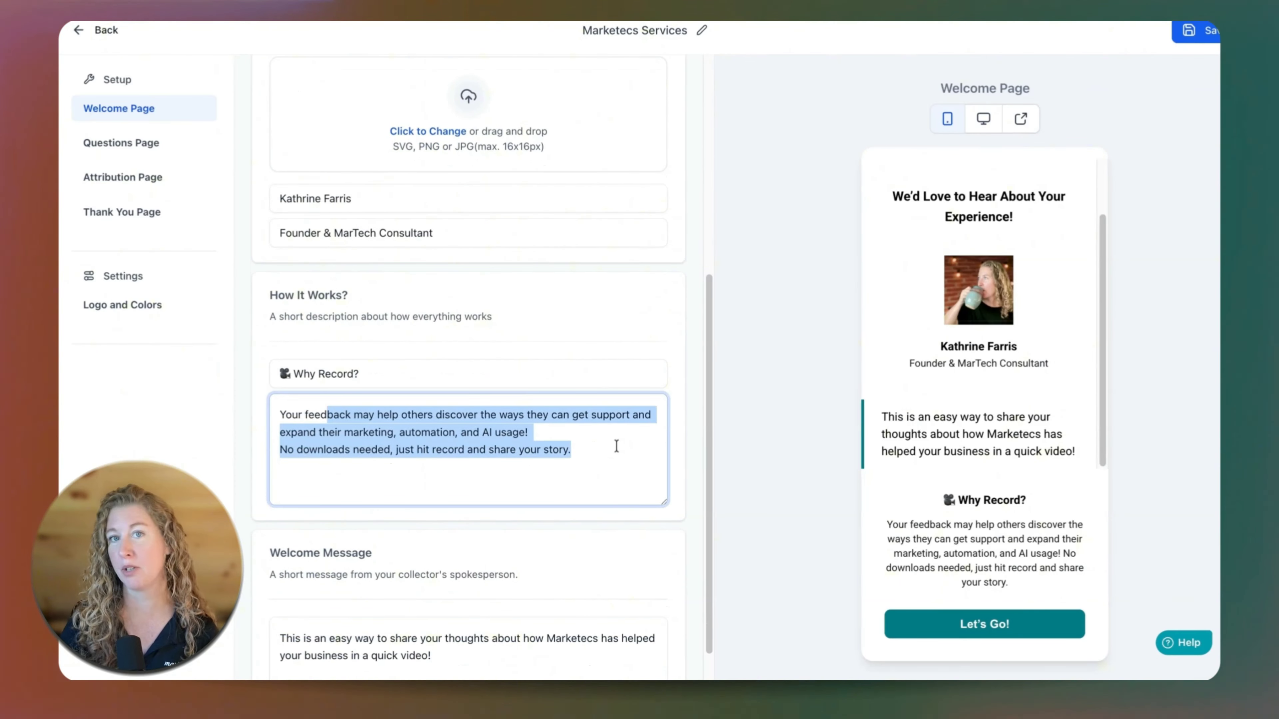
{"action": "scroll", "coordinate": [561, 415], "scroll_direction": "down", "scroll_amount": 1}
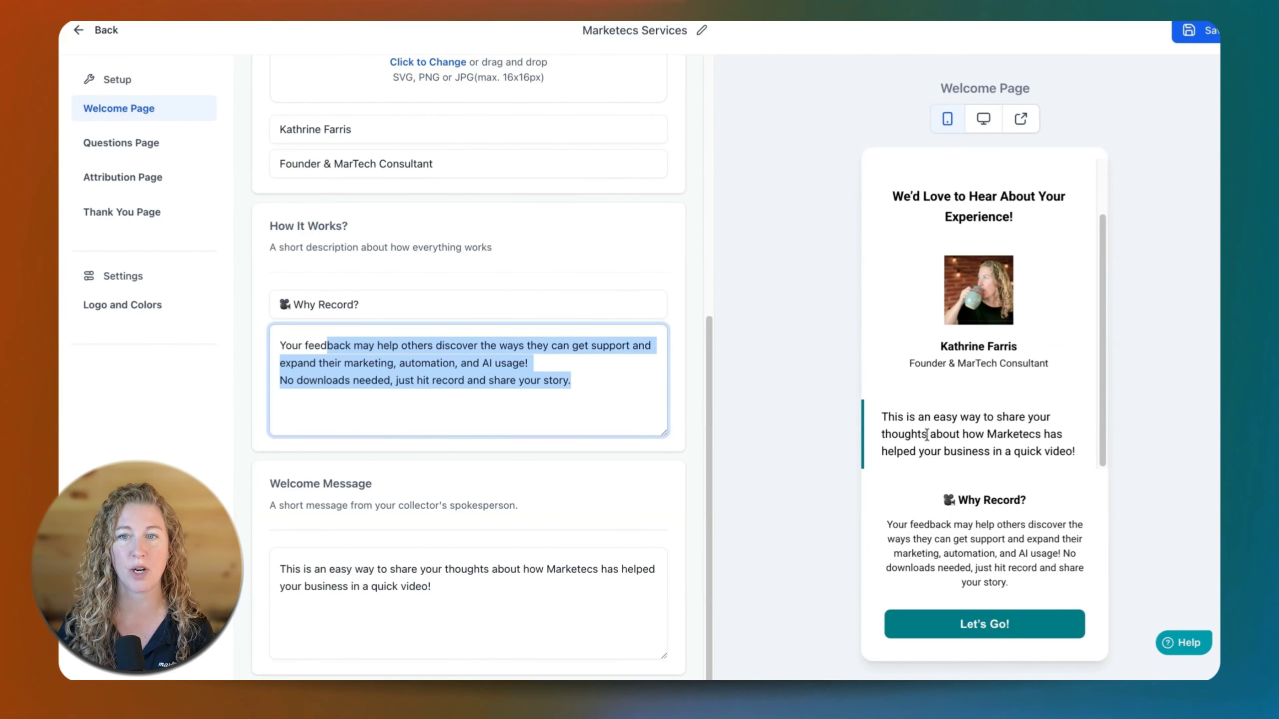
Review the three questions on the Questions Page and the message requesting information and permission on the Attribution Page.
{"action": "left_click", "coordinate": [136, 146]}
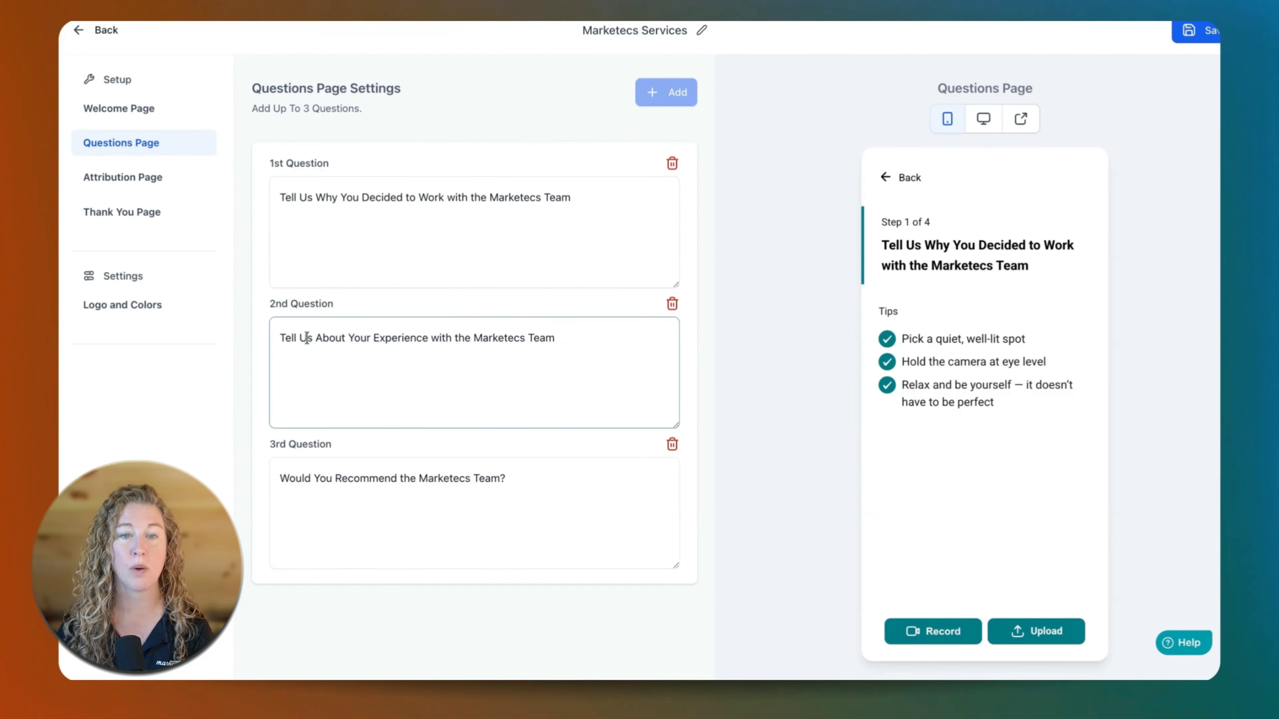
{"action": "left_click", "coordinate": [313, 485]}
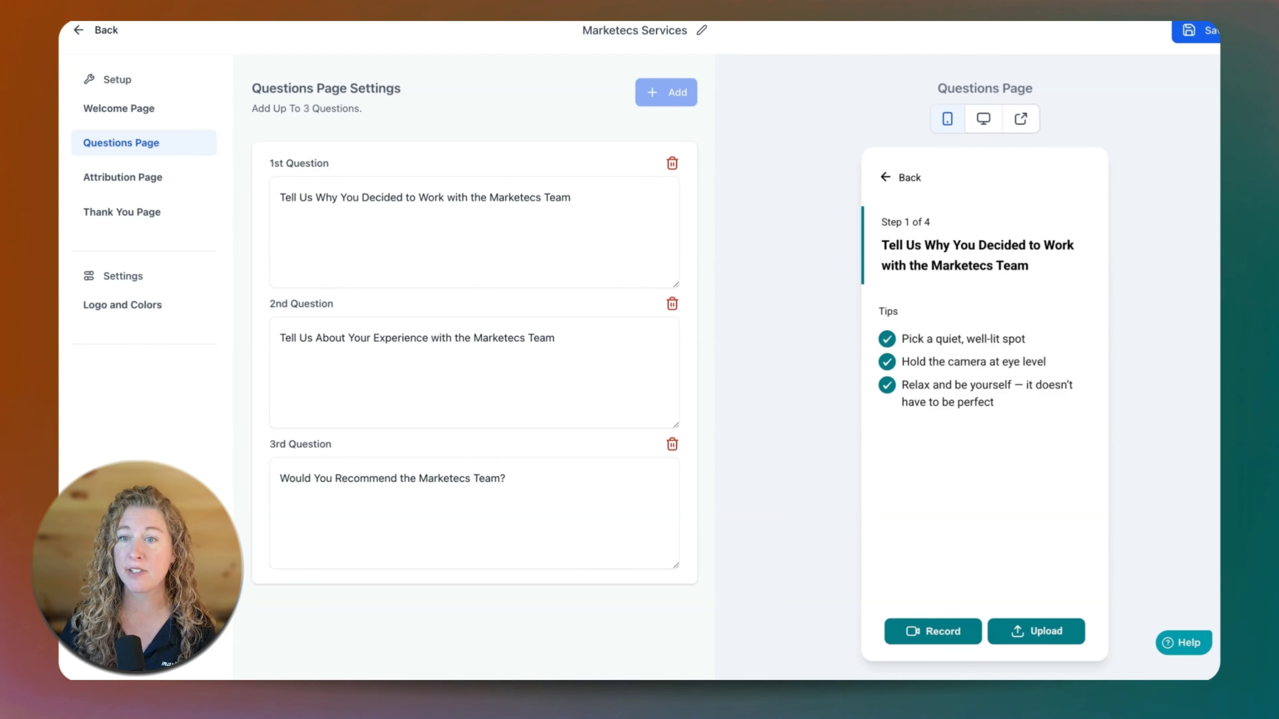
{"action": "left_click", "coordinate": [126, 177]}
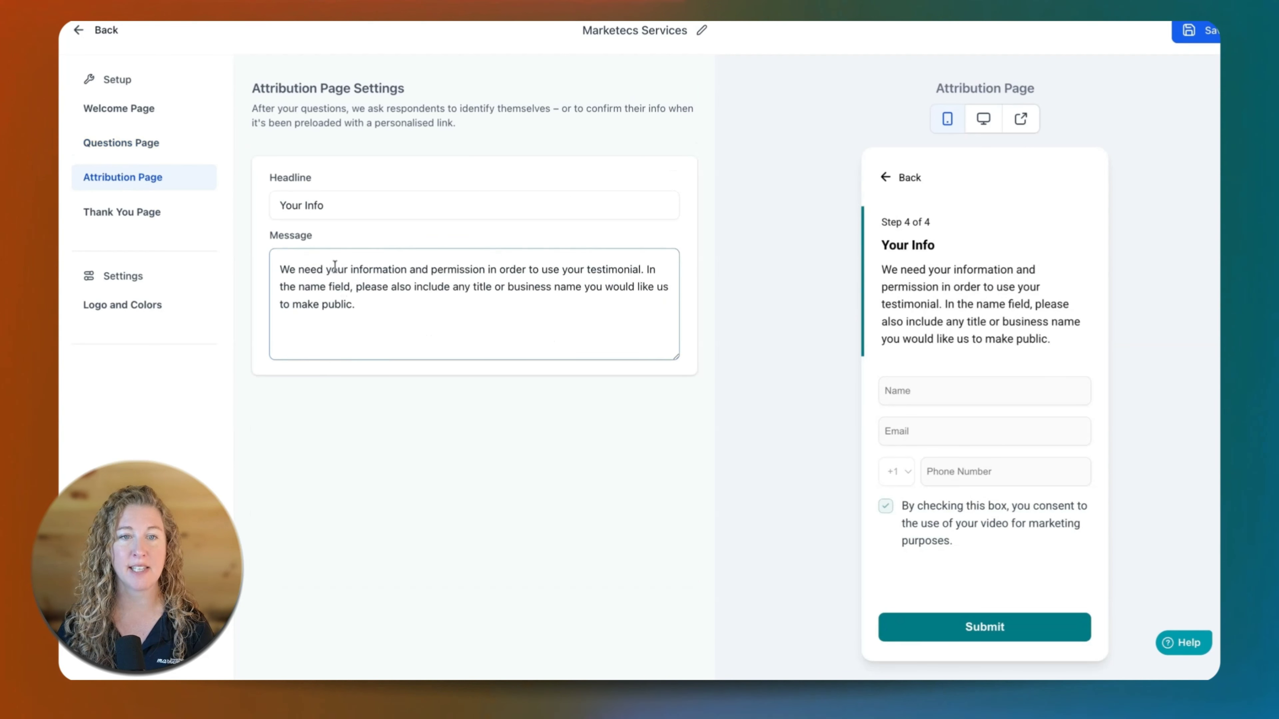
{"action": "left_click_drag", "start_coordinate": [337, 269], "coordinate": [385, 301]}
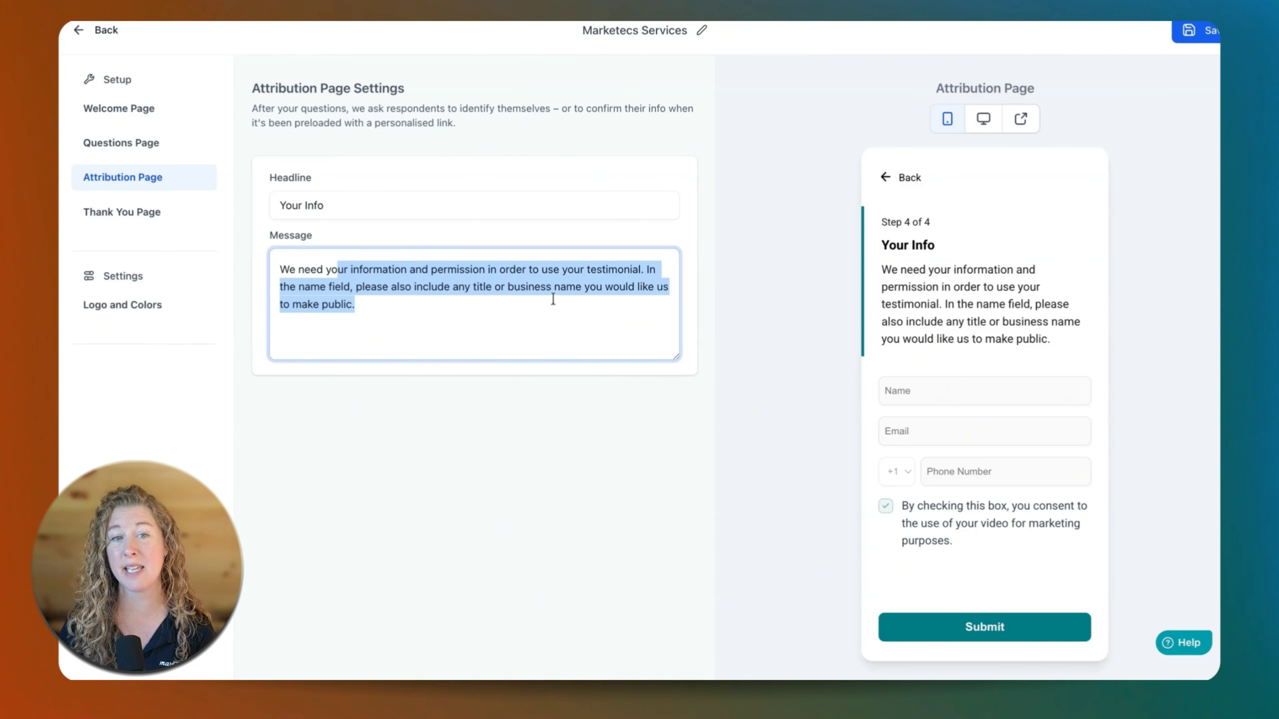
{"action": "left_click", "coordinate": [397, 310]}
Check the Thank You Page's headline, message and spokesperson email, and view the Logo and Colors settings.
{"action": "left_click", "coordinate": [99, 221]}
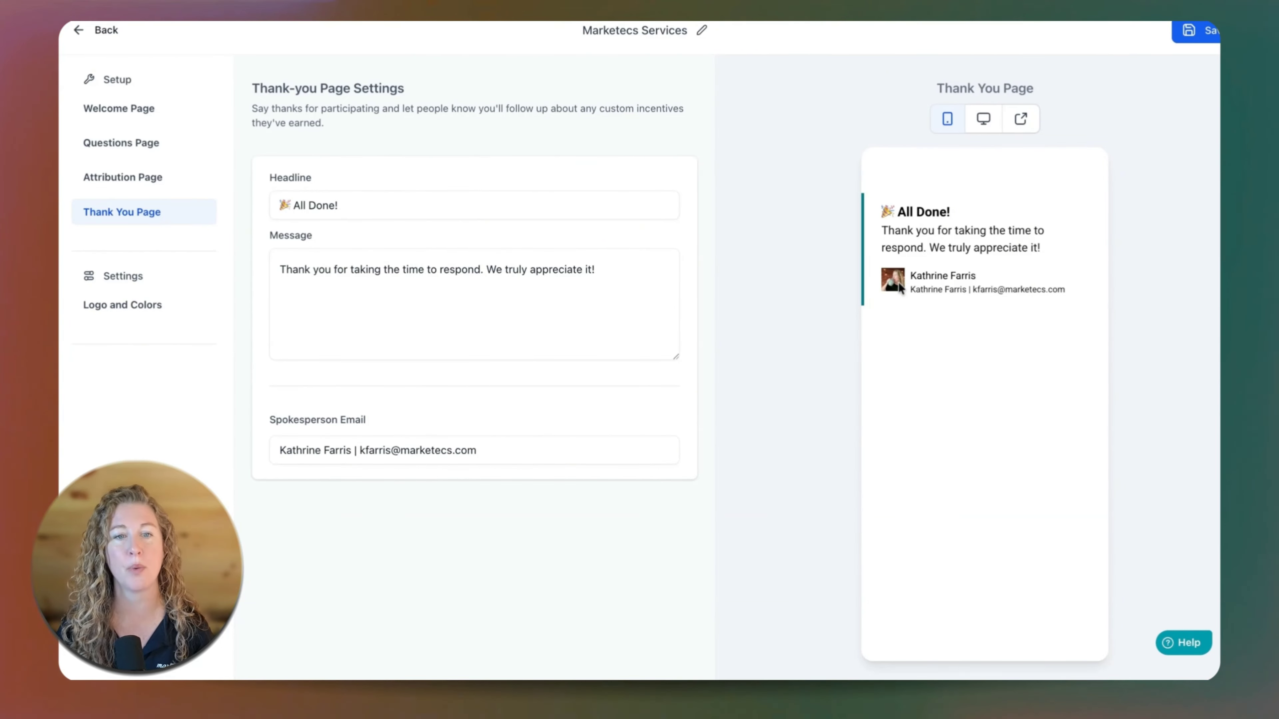
{"action": "left_click", "coordinate": [129, 313]}
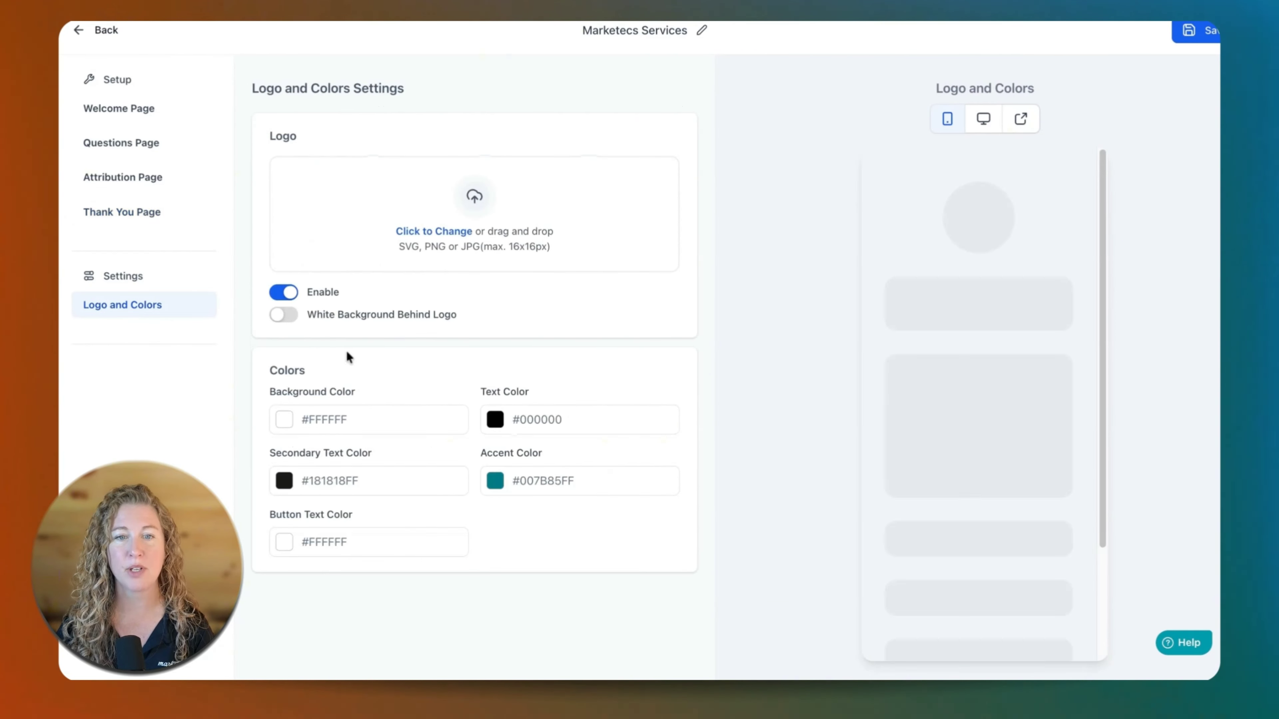